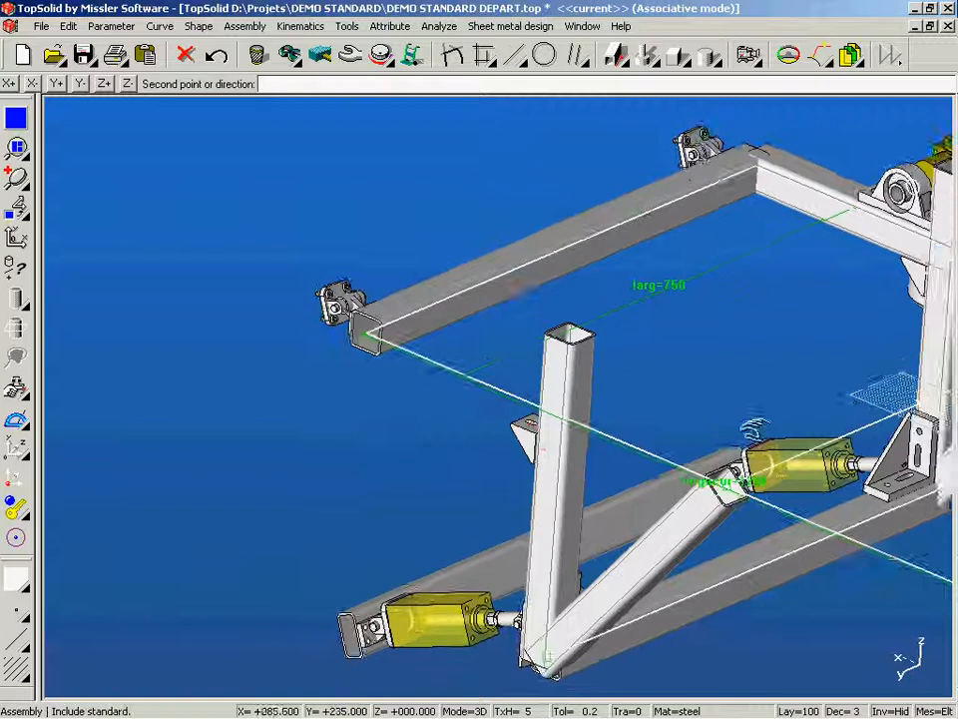
# Place a standard square tube along the upper frame's long side by picking the far corner as its second point.
pyautogui.keyDown('ctrl'); pyautogui.moveTo(751, 439); pyautogui.dragTo(280, 298); pyautogui.keyUp('ctrl')
pyautogui.keyDown('ctrl'); pyautogui.moveTo(658, 374); pyautogui.dragTo(682, 445, button='middle'); pyautogui.keyUp('ctrl')
pyautogui.click(672, 554)
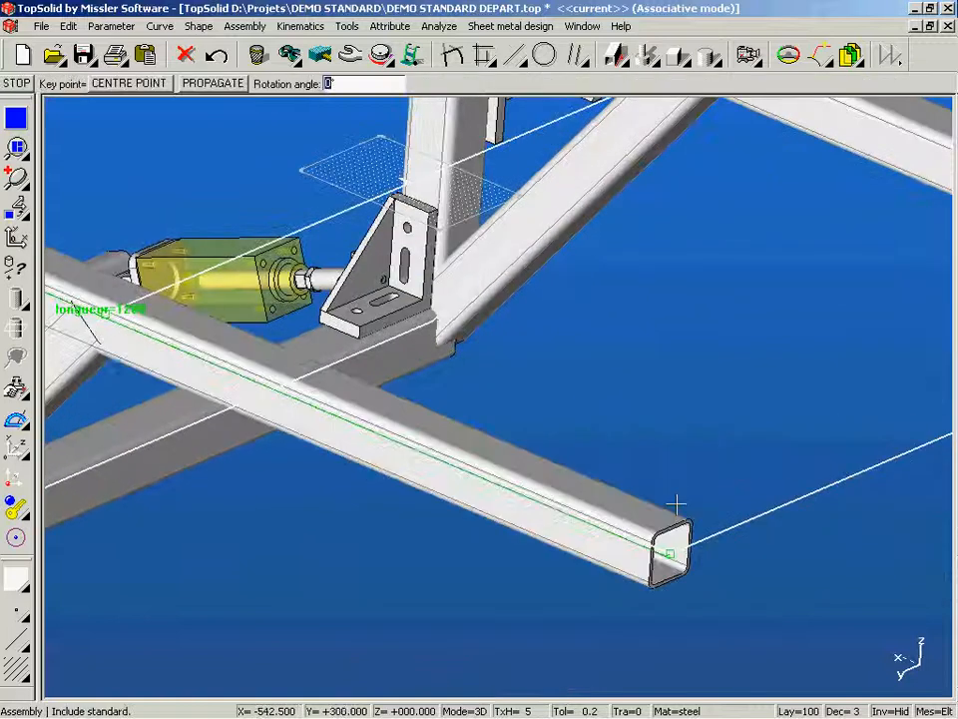
# Try a 45° rotation angle on the new tube and reset it to 0°.
pyautogui.keyDown('ctrl'); pyautogui.moveTo(669, 552); pyautogui.dragTo(549, 455); pyautogui.keyUp('ctrl')
pyautogui.keyDown('ctrl'); pyautogui.moveTo(550, 455); pyautogui.dragTo(570, 440, button='right'); pyautogui.keyUp('ctrl')
pyautogui.keyDown('ctrl'); pyautogui.moveTo(571, 440); pyautogui.dragTo(676, 295, button='middle'); pyautogui.keyUp('ctrl')
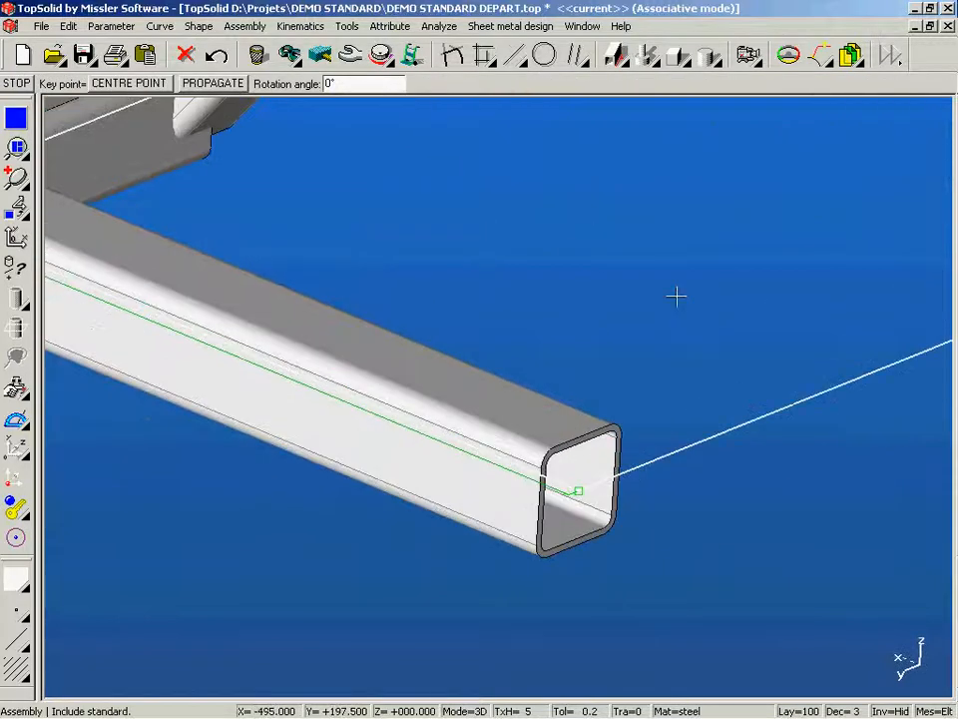
pyautogui.keyDown('ctrl'); pyautogui.moveTo(676, 295); pyautogui.dragTo(583, 291); pyautogui.keyUp('ctrl')
pyautogui.write('45')
pyautogui.press('Return')
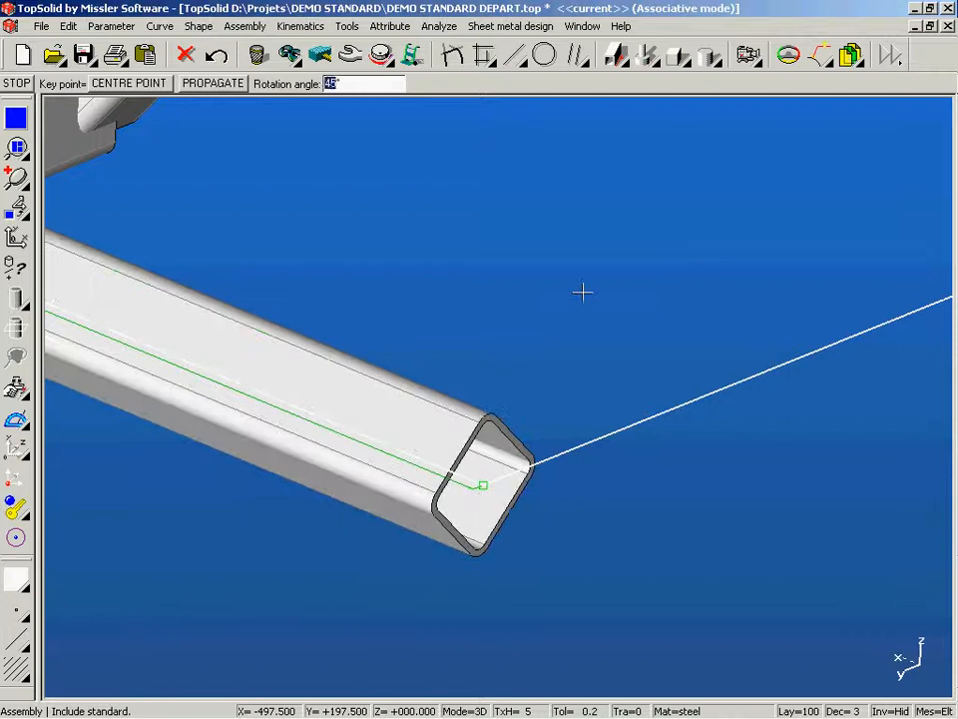
pyautogui.press('Return')
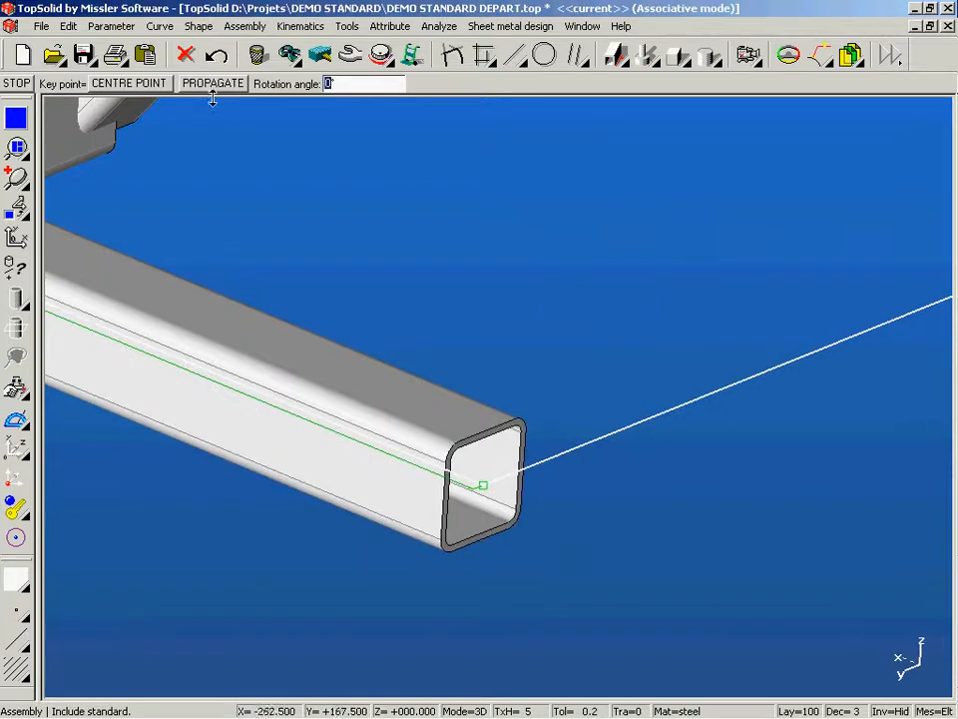
# Try the other key point alignments for the tube section, returning to the centre point.
pyautogui.click(150, 86)
pyautogui.click(150, 86)
pyautogui.click(150, 86)
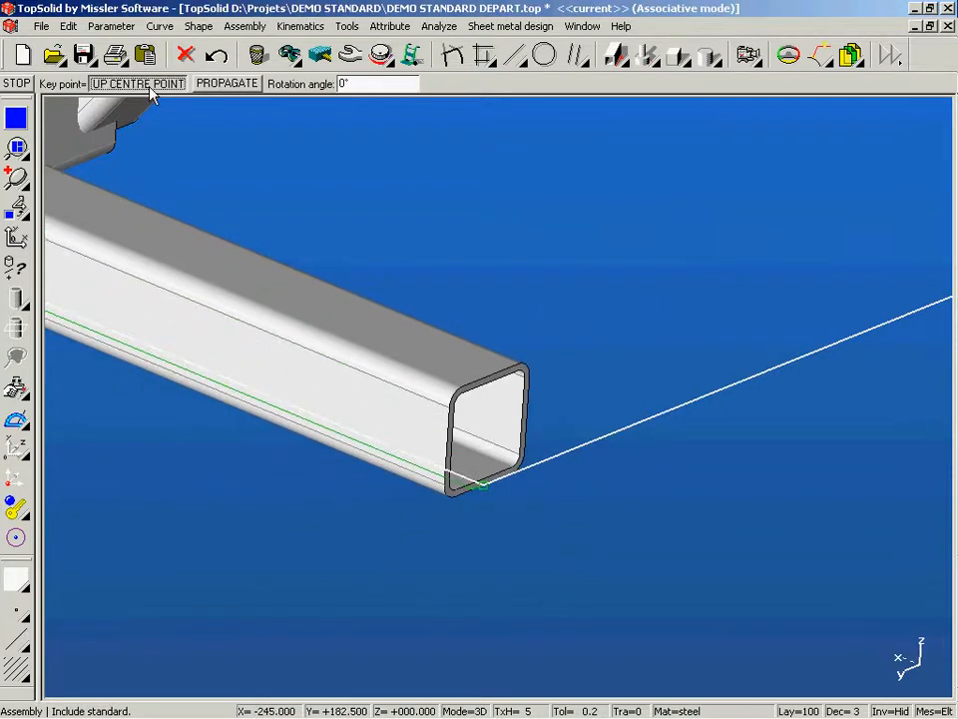
pyautogui.click(150, 86)
pyautogui.click(149, 86)
pyautogui.click(149, 86)
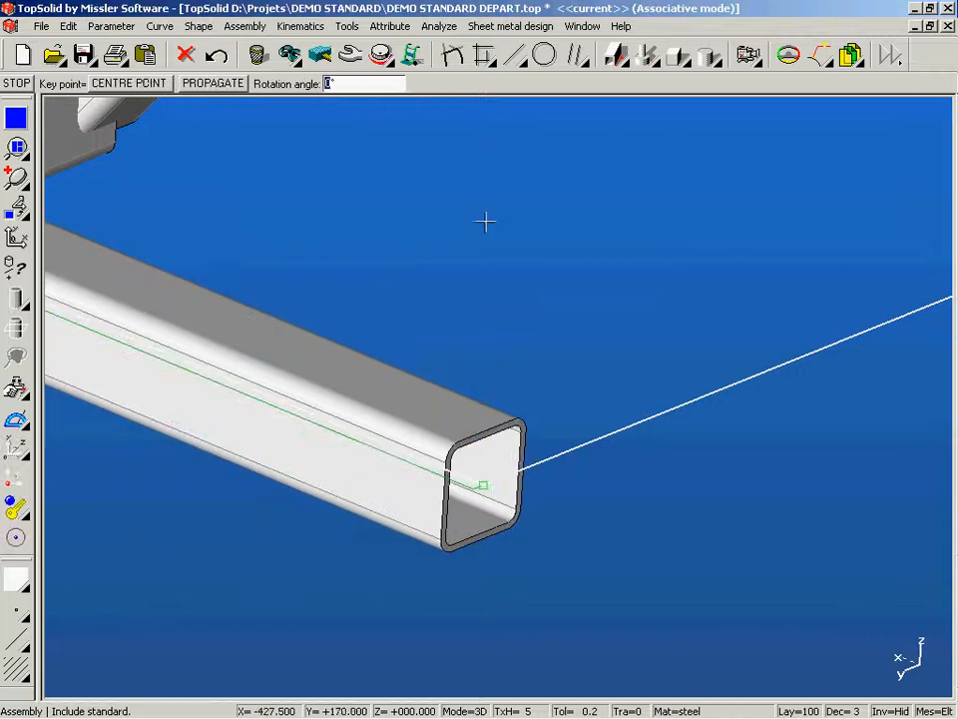
# Accept the long tube and place the next one along the short end of the frame, from corner to corner.
pyautogui.press('Return')
pyautogui.click(484, 488)
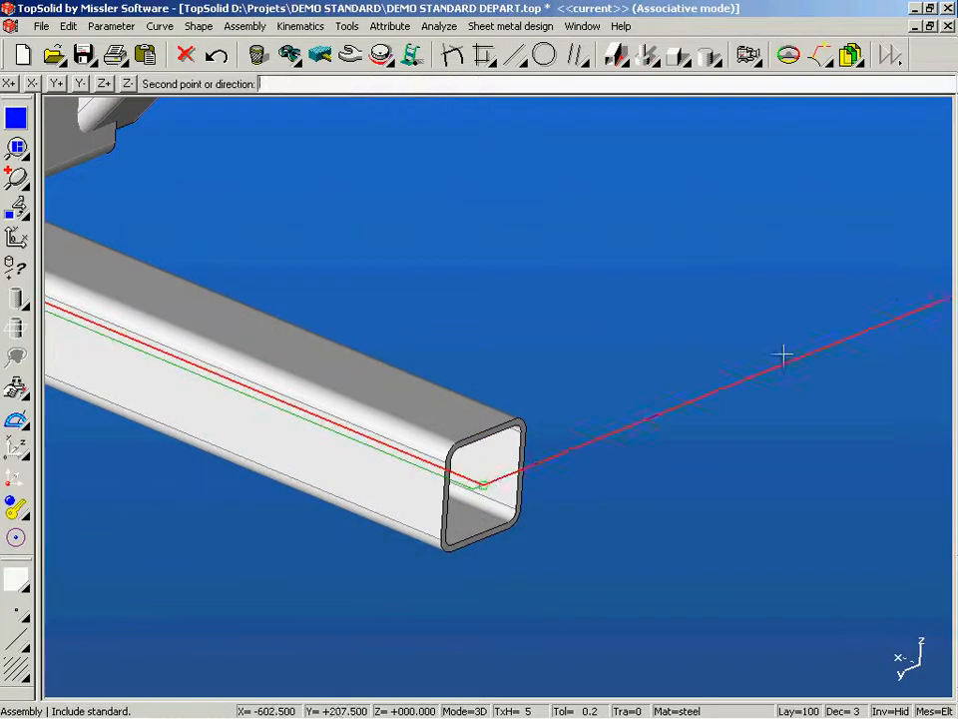
pyautogui.moveTo(808, 339); pyautogui.dragTo(6, 553, button='middle')
pyautogui.click(883, 234)
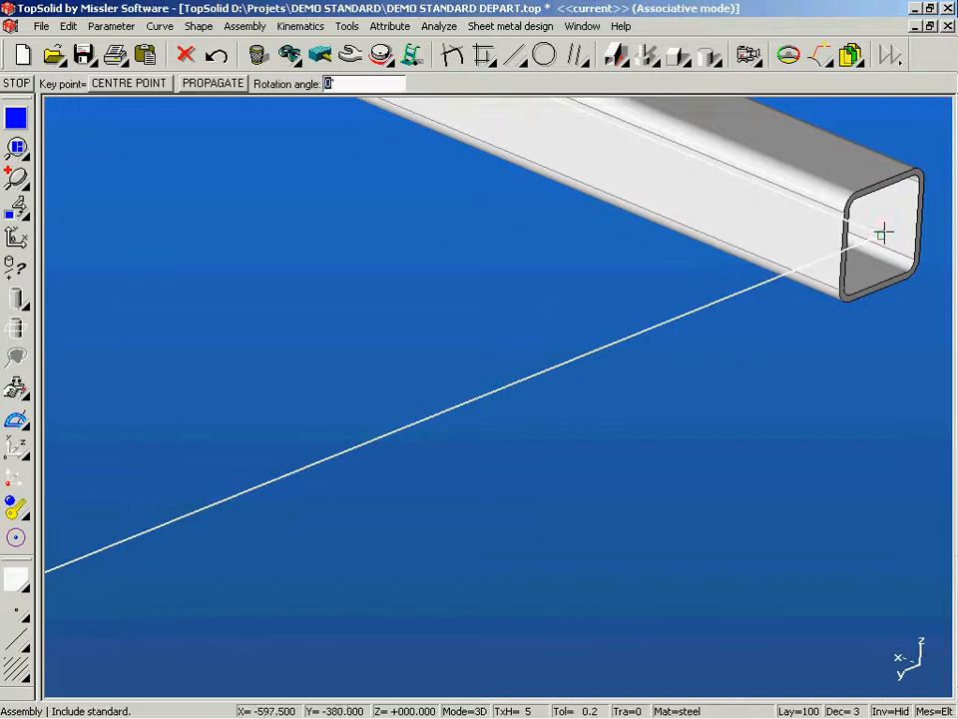
# Use a process to trim the top of the near upright post against the long upper beam, with 0 mm offset.
pyautogui.moveTo(884, 232); pyautogui.dragTo(629, 552, button='middle')
pyautogui.moveTo(459, 493); pyautogui.dragTo(487, 511, button='middle')
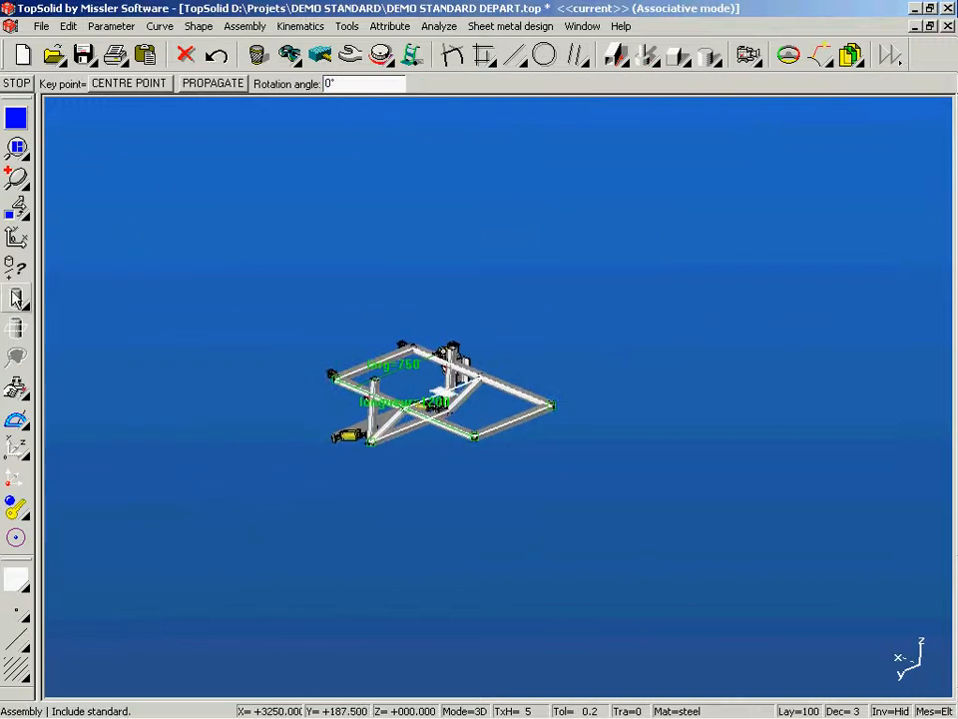
pyautogui.click(16, 148)
pyautogui.click(318, 369)
pyautogui.click(439, 451)
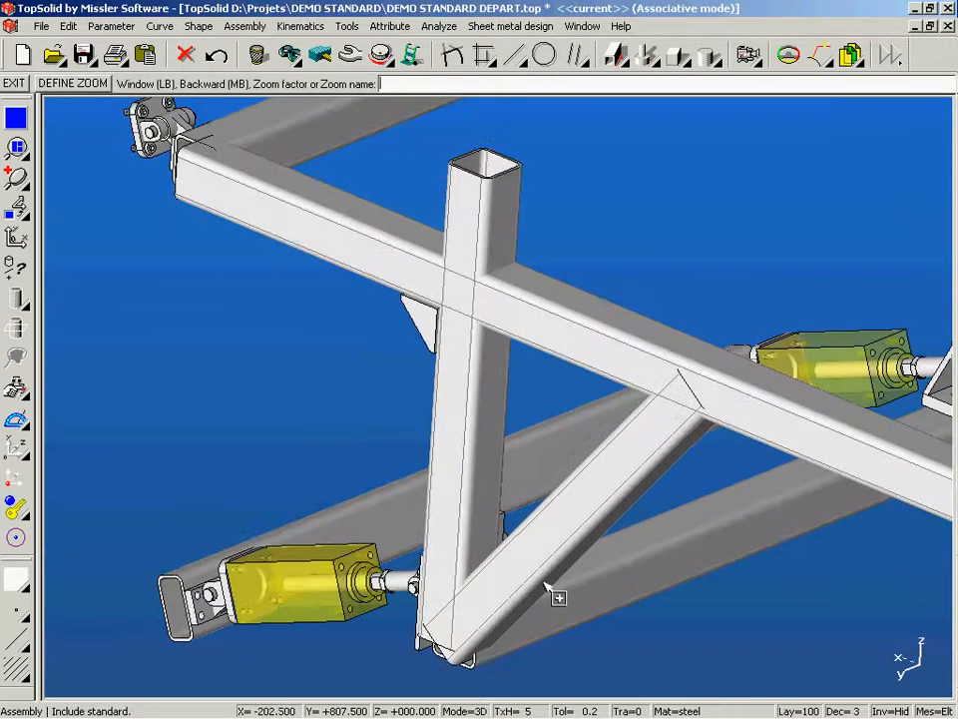
pyautogui.click(243, 26)
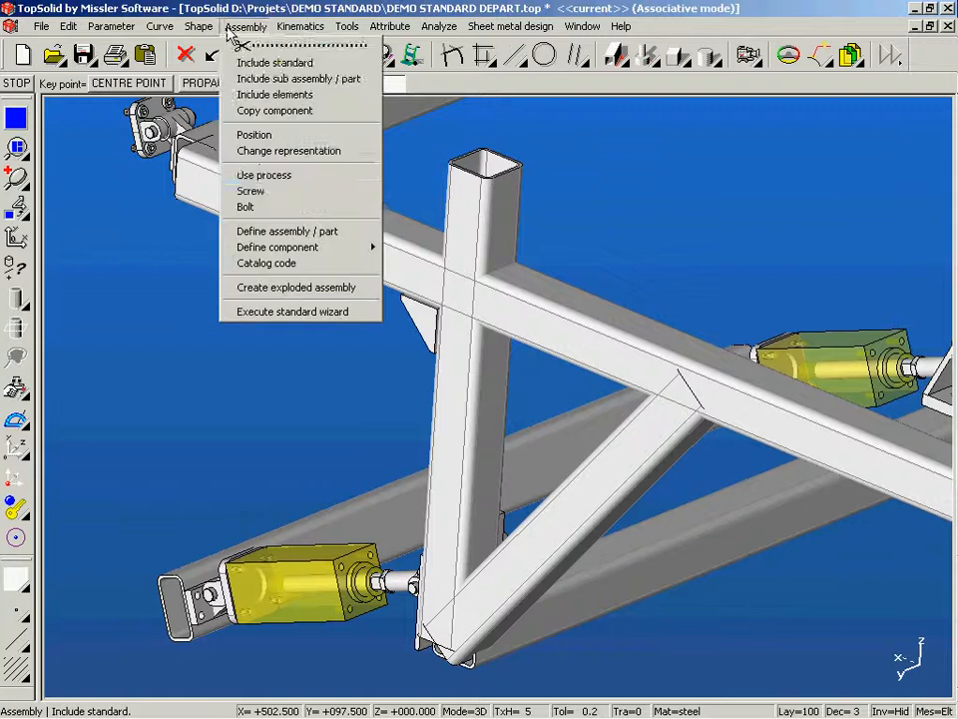
pyautogui.click(270, 176)
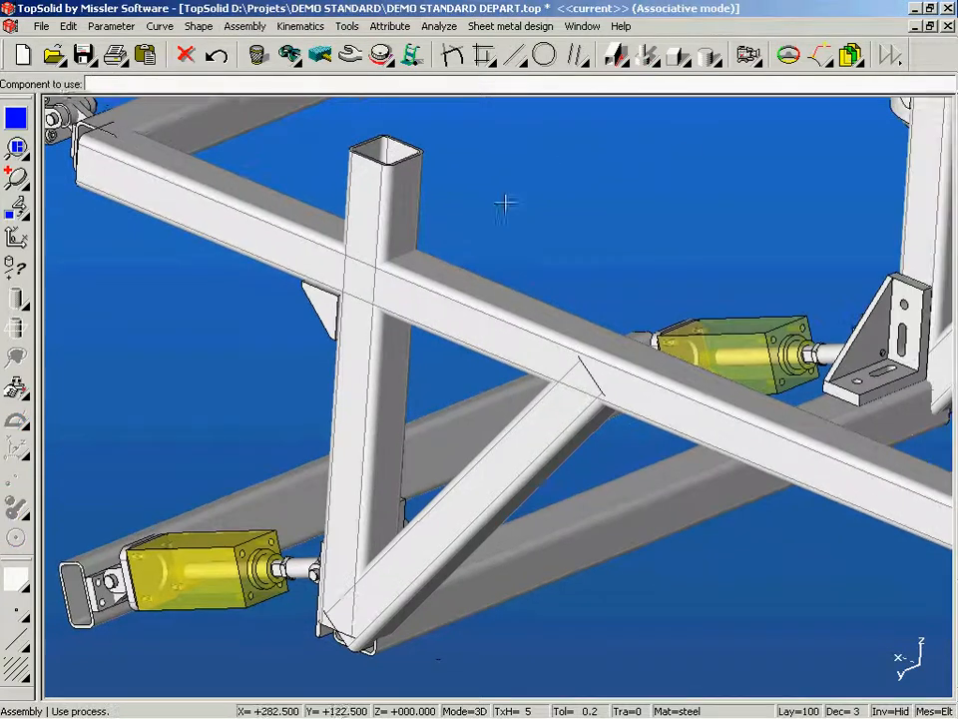
pyautogui.click(359, 338)
pyautogui.click(96, 85)
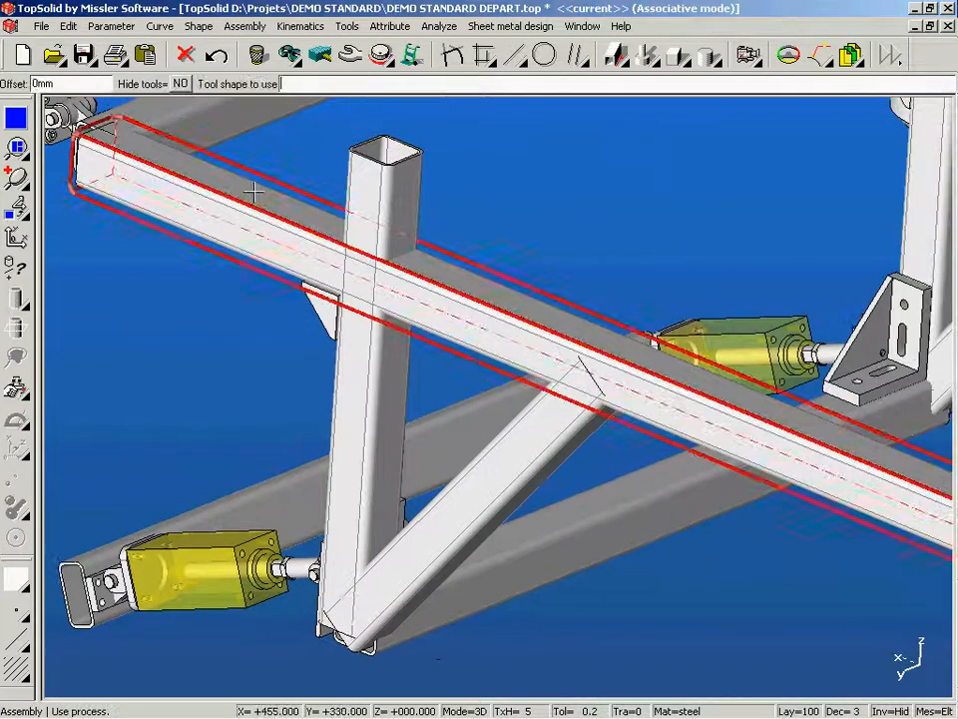
pyautogui.click(255, 195)
pyautogui.middleClick(595, 188)
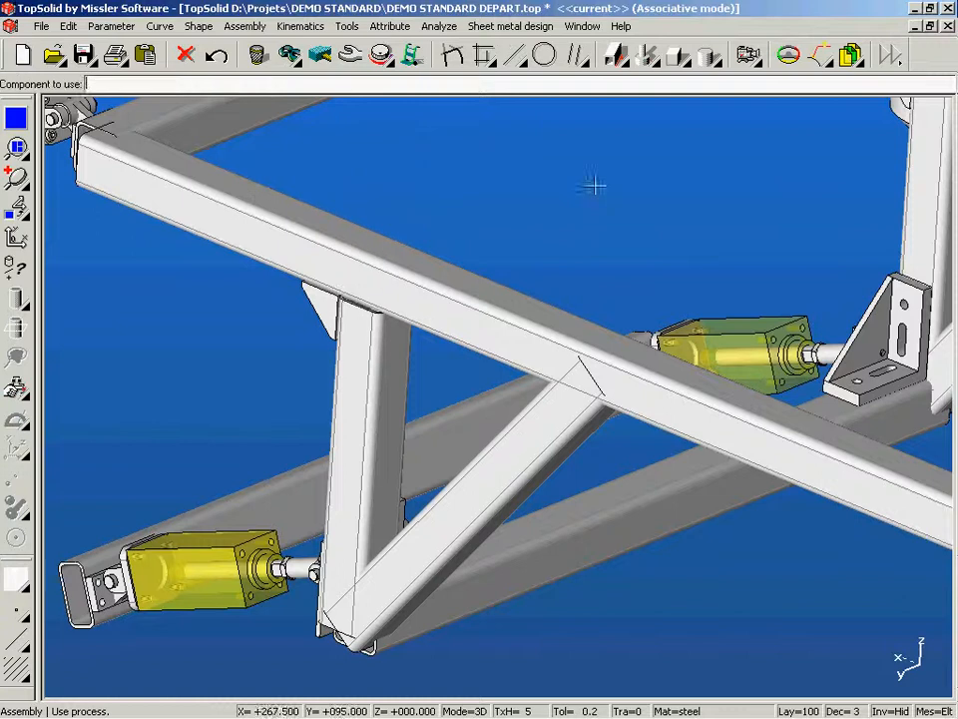
# Trim the upper end of the diagonal brace against the long upper beam, with 0 mm offset.
pyautogui.click(505, 455)
pyautogui.click(97, 85)
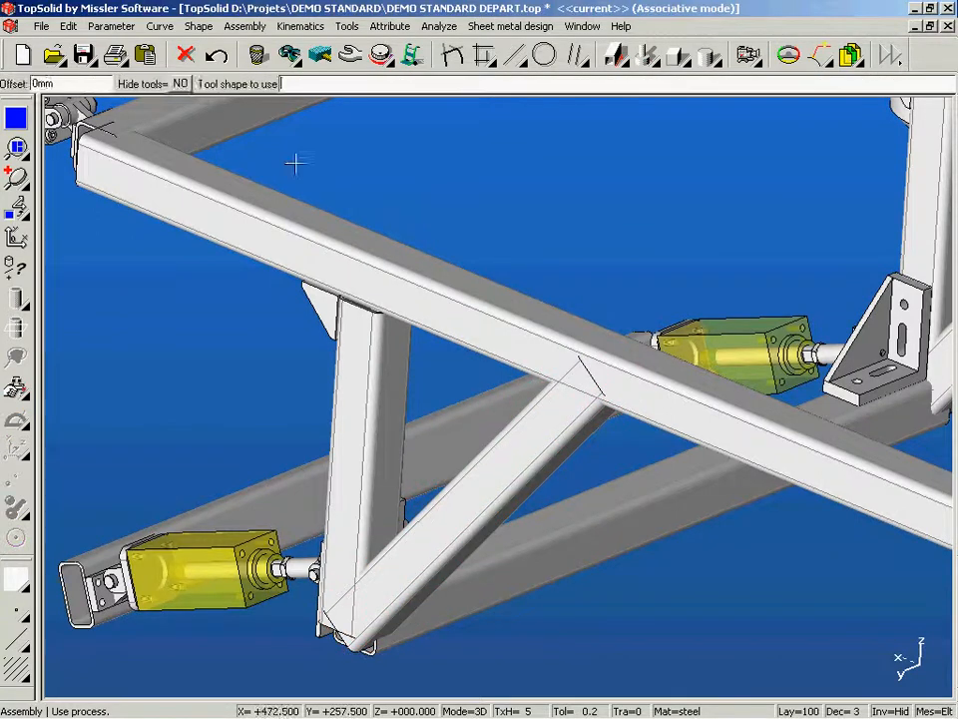
pyautogui.click(519, 299)
pyautogui.middleClick(578, 249)
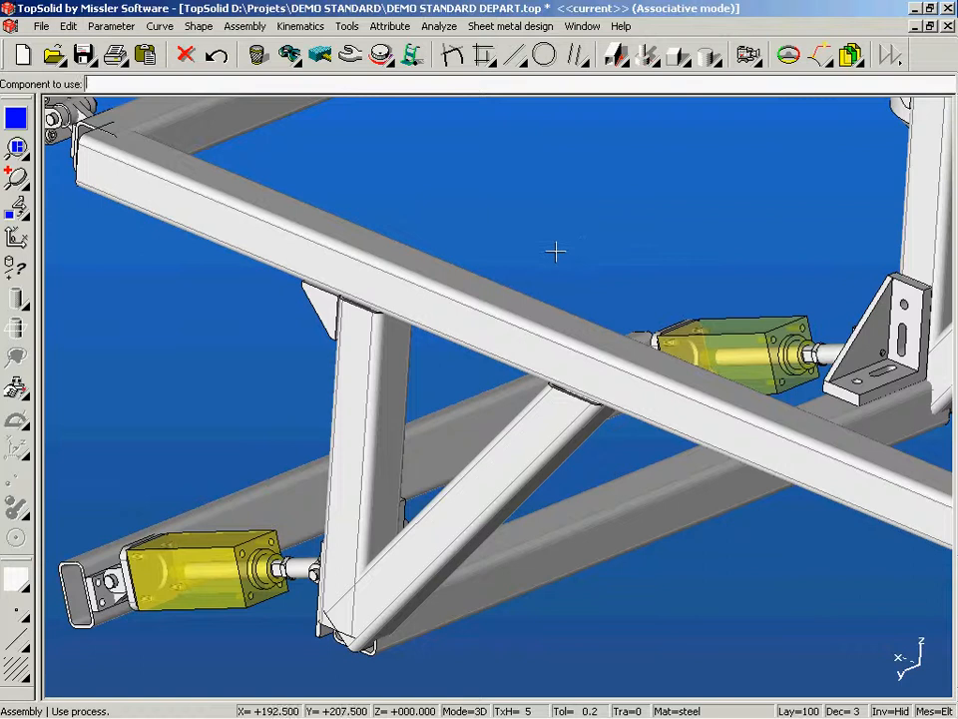
# Join the near upright post and the lower rail at their bottom corner.
pyautogui.click(348, 363)
pyautogui.middleClick(538, 250)
pyautogui.click(653, 509)
pyautogui.middleClick(705, 607)
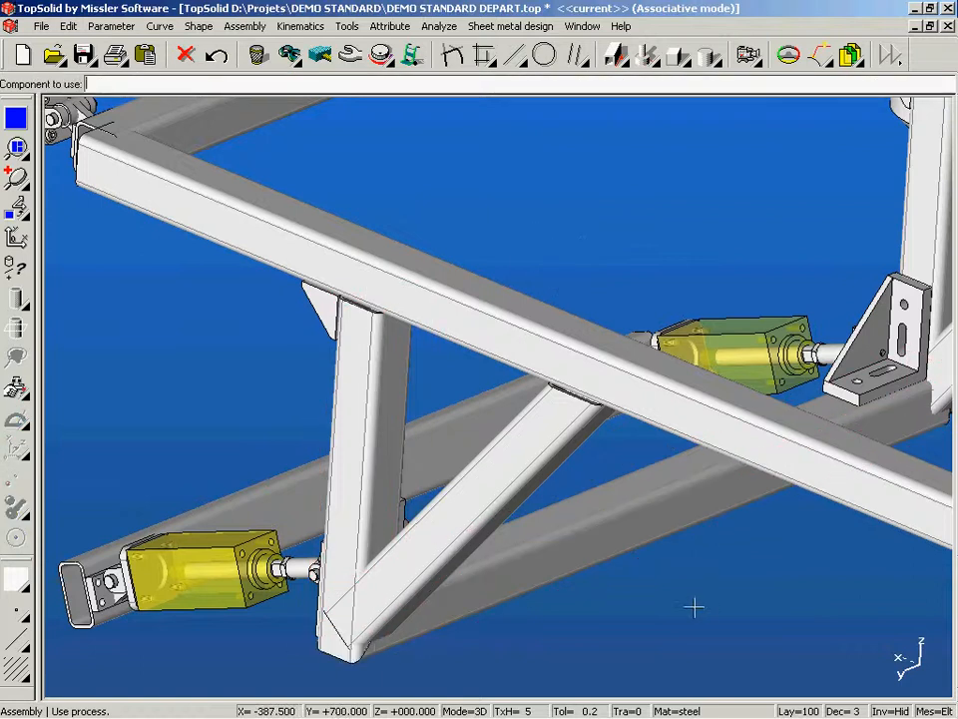
# Trim the lower end of the diagonal brace against the upright post, with 0 mm offset.
pyautogui.click(471, 513)
pyautogui.click(94, 82)
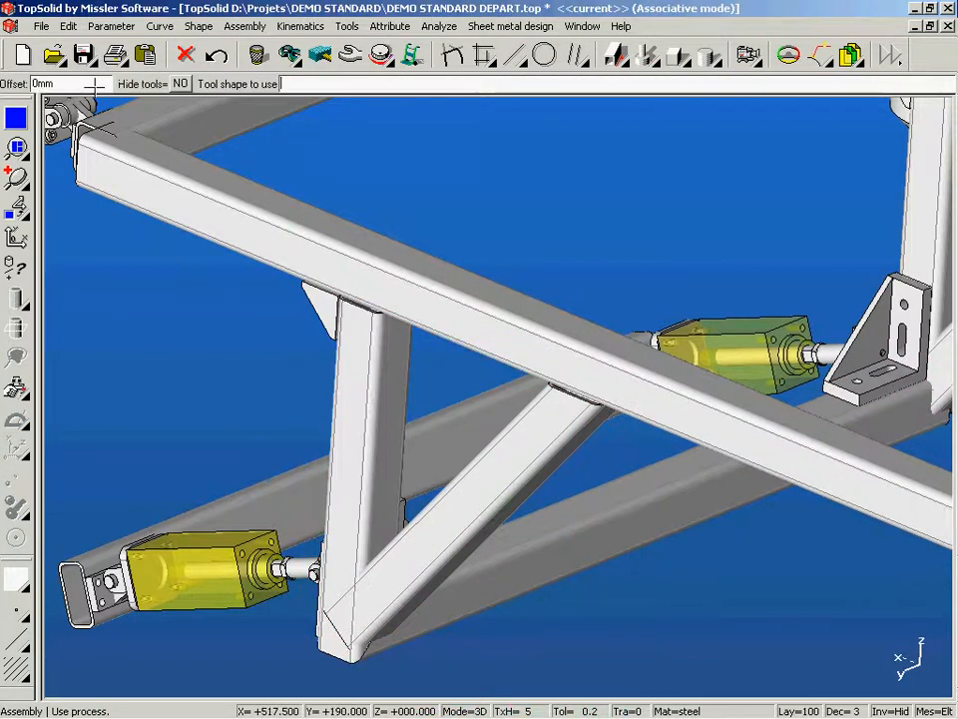
pyautogui.click(359, 391)
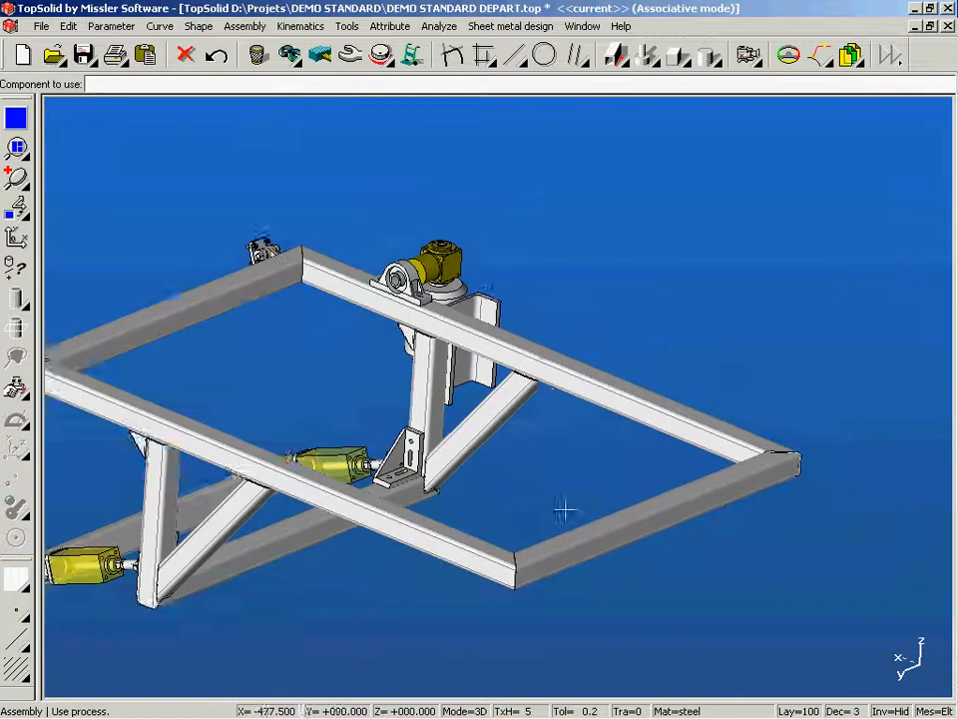
pyautogui.moveTo(564, 511); pyautogui.dragTo(649, 527, button='middle')
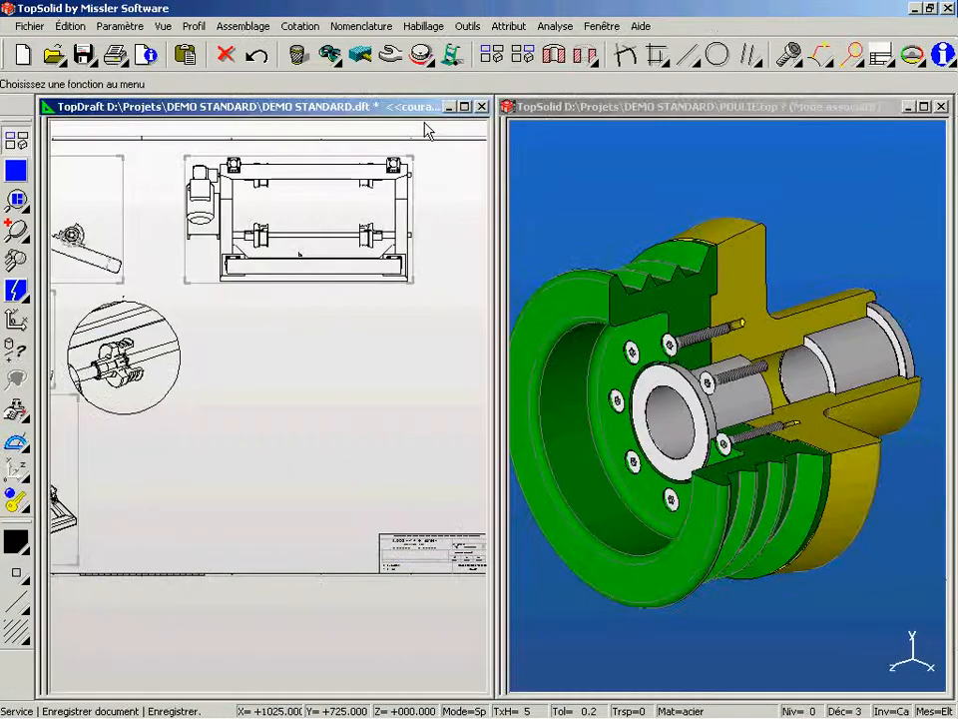
# Insert the main view of POULIE.top into the drawing at scale 1.5, with a side view beside it and a section view below.
pyautogui.click(314, 55)
pyautogui.click(217, 84)
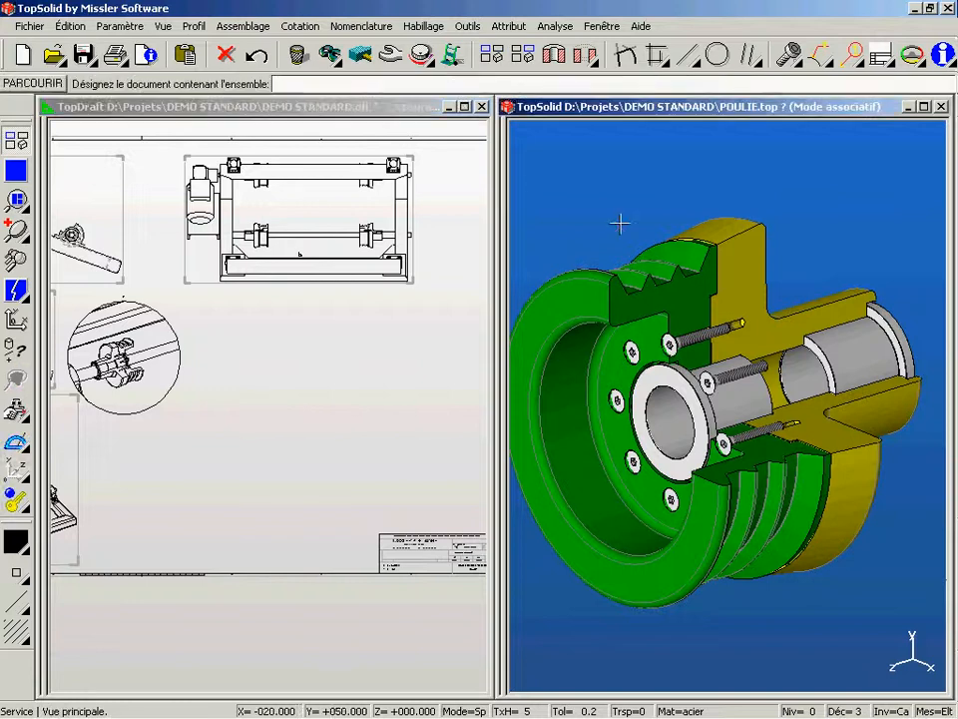
pyautogui.click(620, 221)
pyautogui.press('Return')
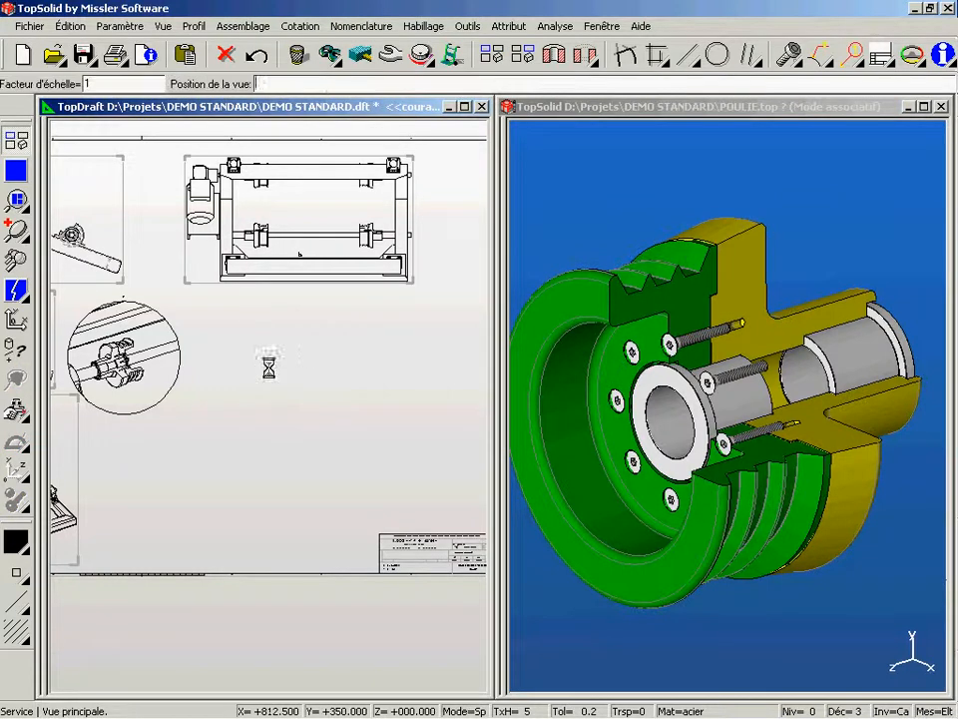
pyautogui.write('1.5')
pyautogui.press('Return')
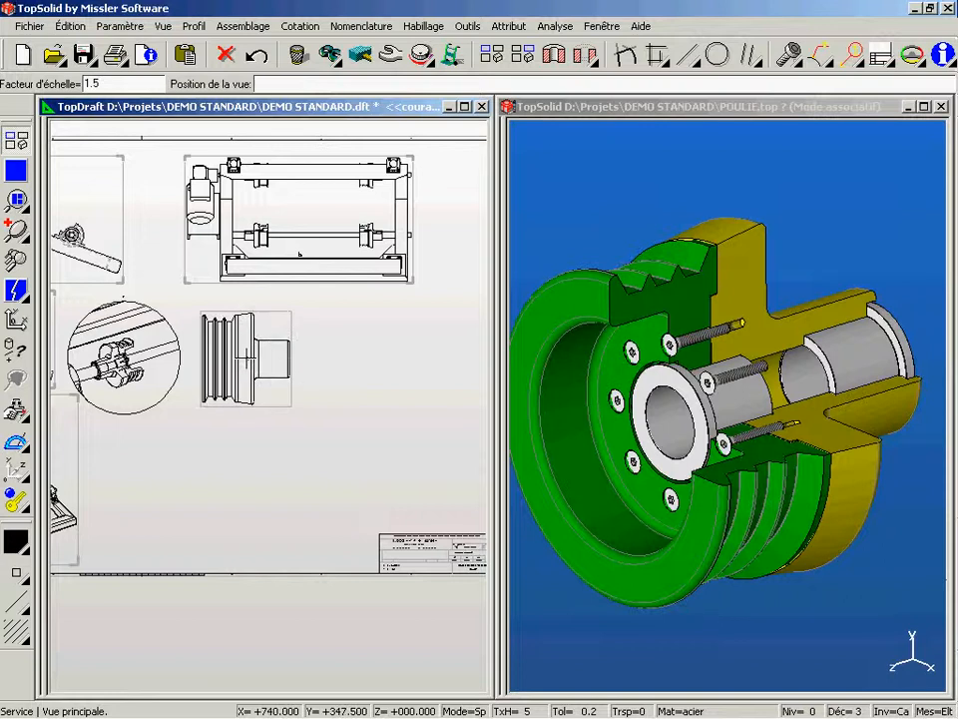
pyautogui.click(246, 358)
pyautogui.click(376, 358)
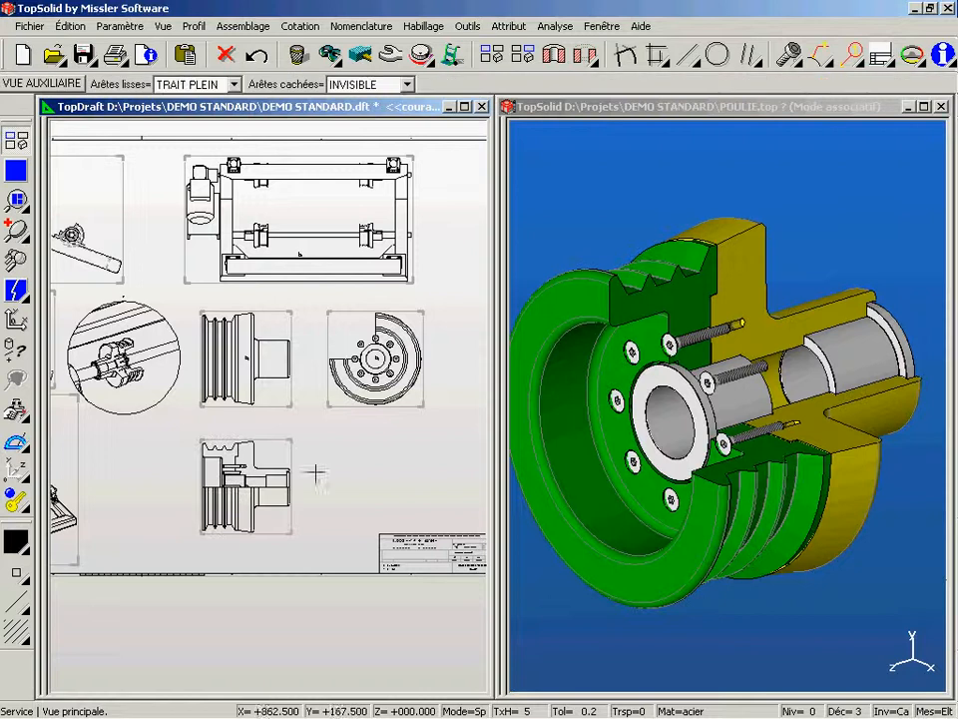
# Add a 3D view of the whole POULIE.top assembly at scale 1, placed below the side view.
pyautogui.click(491, 55)
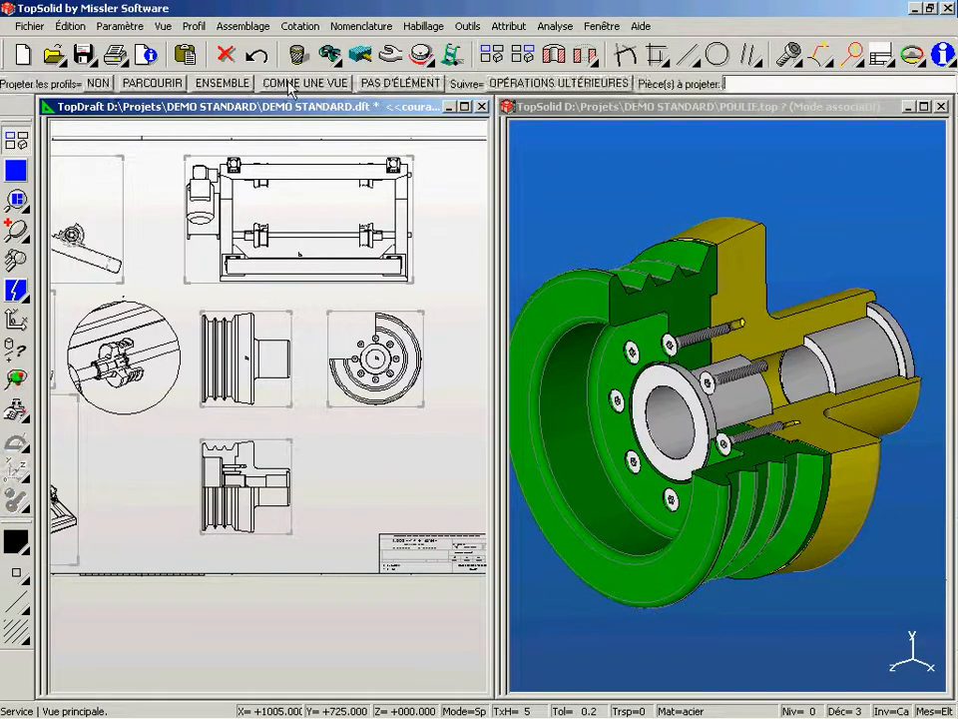
pyautogui.click(226, 88)
pyautogui.click(509, 173)
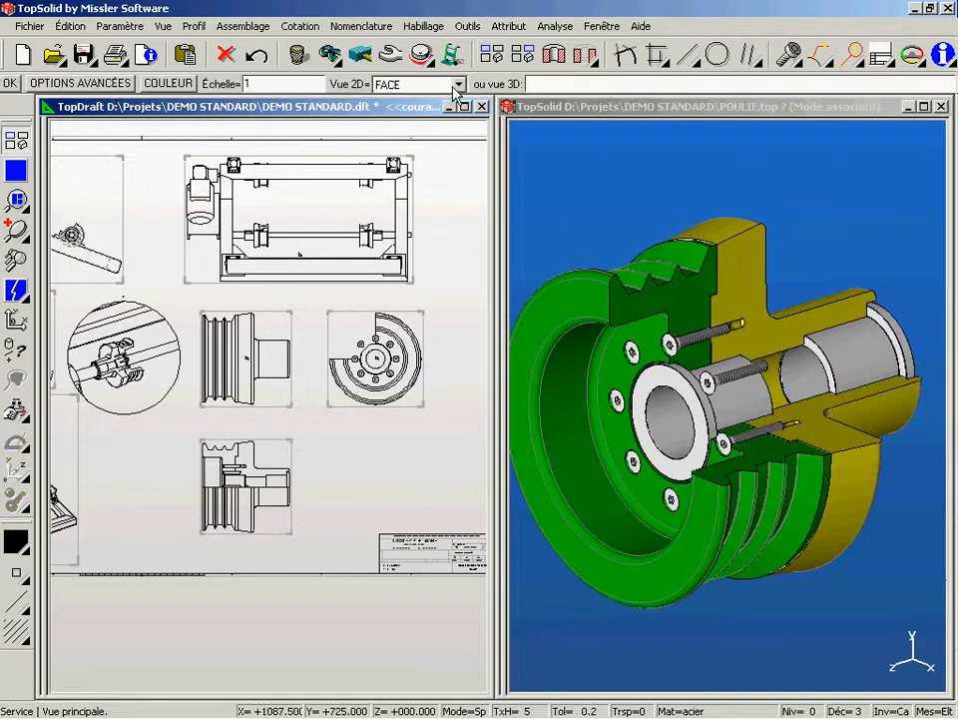
pyautogui.click(458, 84)
pyautogui.click(409, 174)
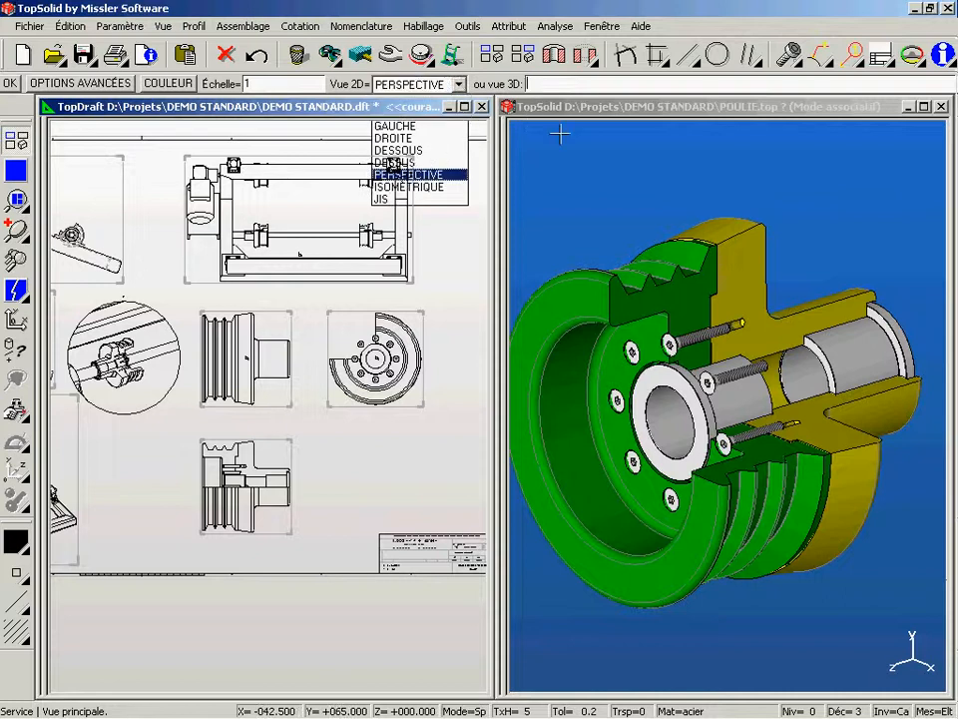
pyautogui.click(560, 132)
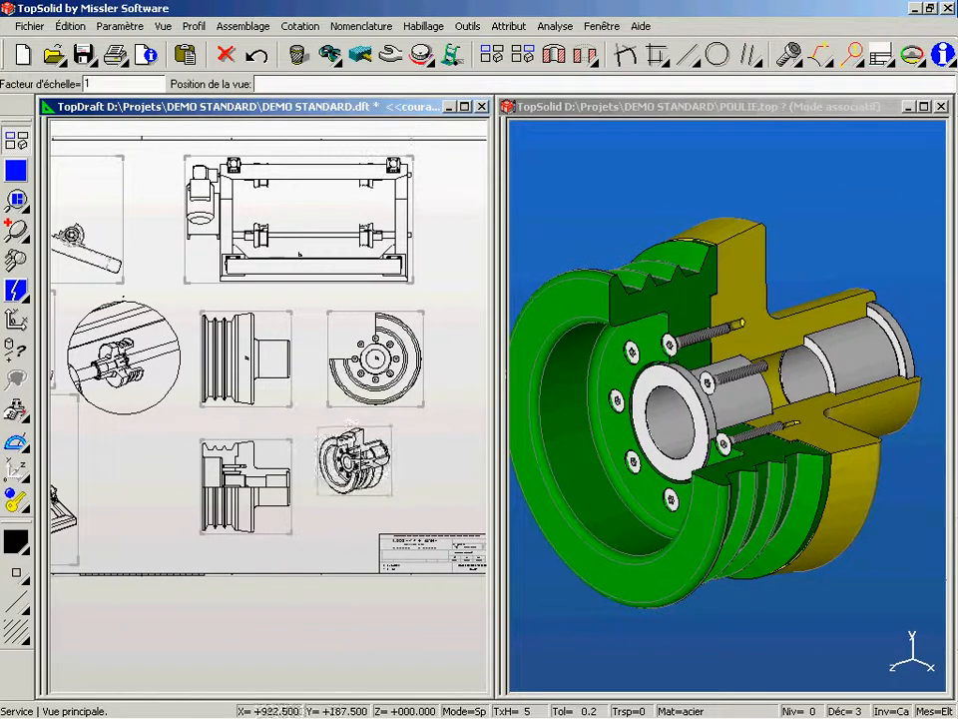
pyautogui.click(360, 459)
# Maximize the drawing and dimension the straight length of the pulley hub above it in the main view, using quick dimensioning.
pyautogui.click(464, 105)
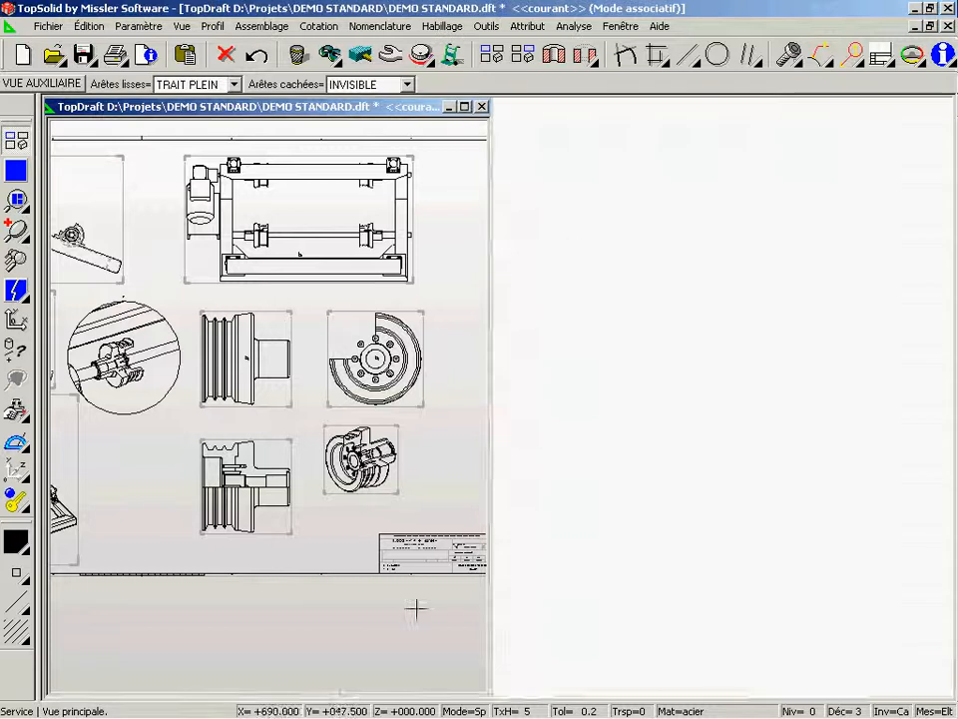
pyautogui.moveTo(460, 495)
pyautogui.mouseDown(button='middle')
pyautogui.moveTo(475, 442)
pyautogui.moveTo(575, 385)
pyautogui.moveTo(560, 494)
pyautogui.mouseUp(button='middle')
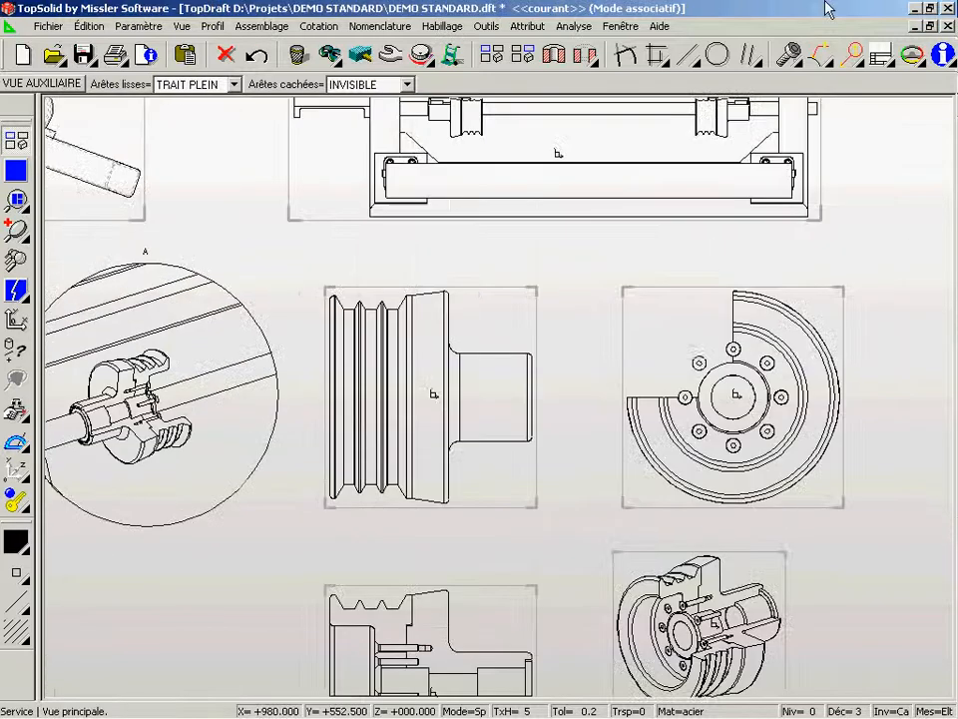
pyautogui.click(818, 55)
pyautogui.click(16, 229)
pyautogui.click(314, 261)
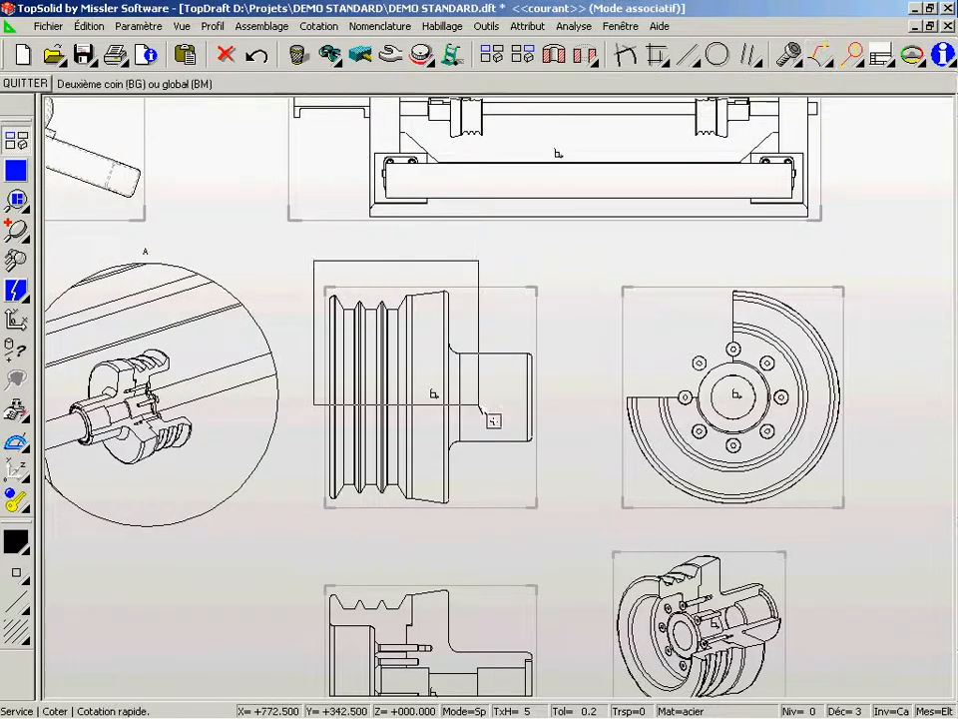
pyautogui.click(606, 505)
pyautogui.click(577, 323)
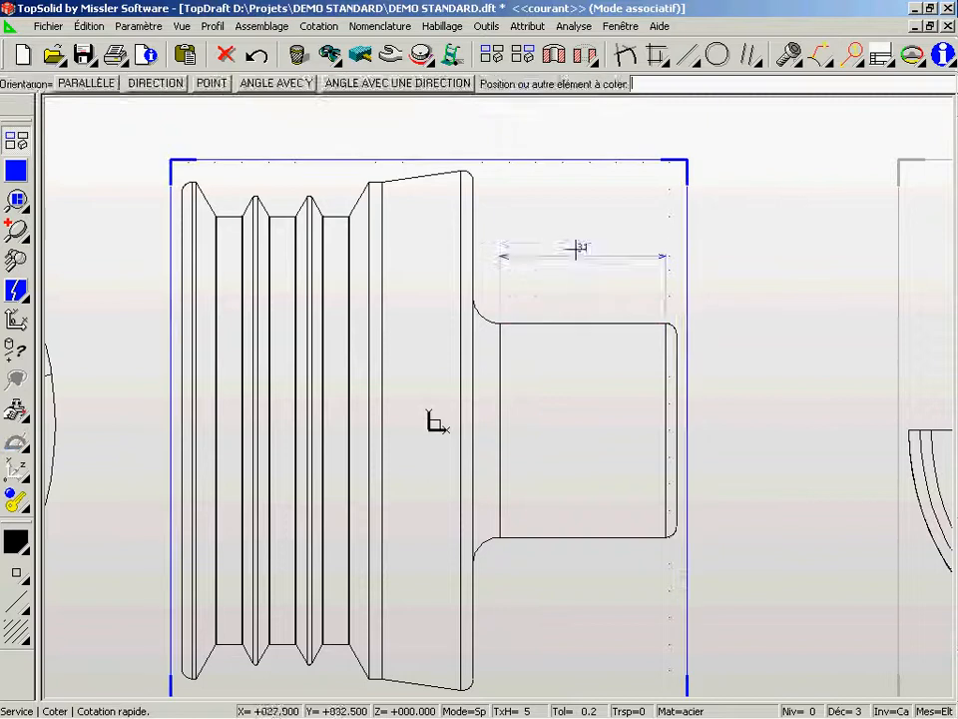
pyautogui.click(575, 243)
# Dimension the hub's end corner radius and its outer diameter, placing both beside the main view.
pyautogui.click(675, 326)
pyautogui.click(728, 267)
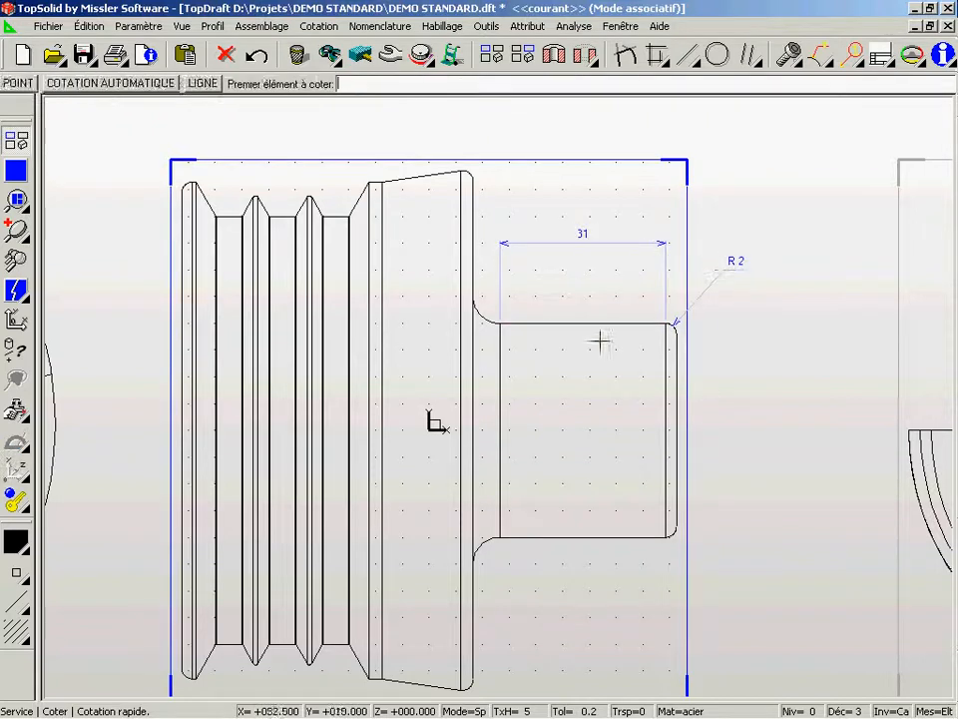
pyautogui.click(584, 323)
pyautogui.click(578, 535)
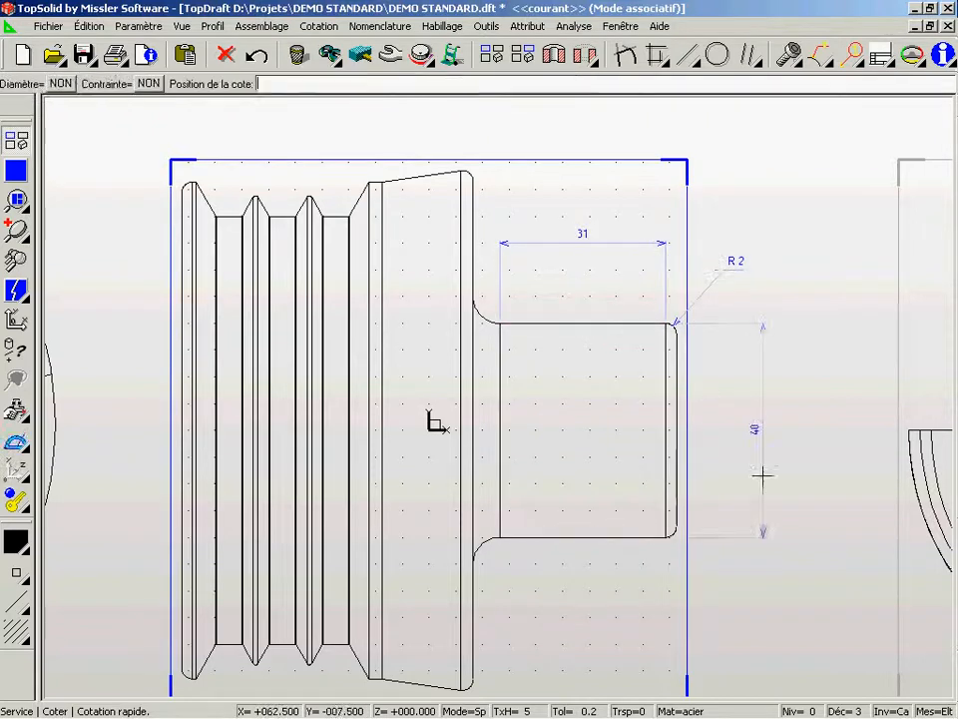
pyautogui.click(774, 445)
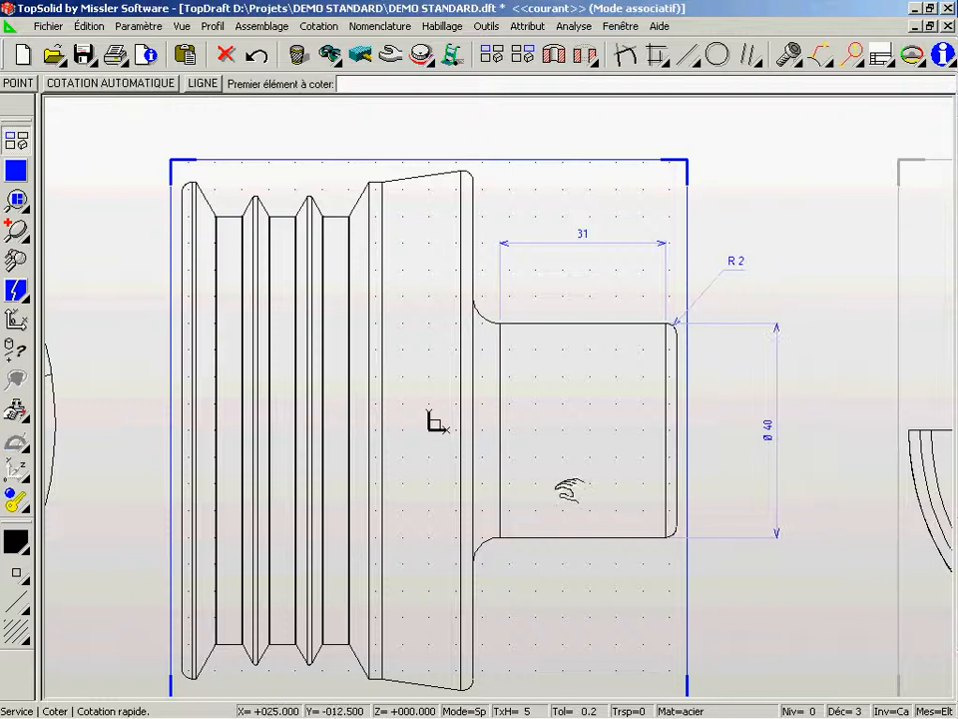
# Create a composite dimension from the pulley's grooved end face to the large flange's outer edge, placed above the main view.
pyautogui.moveTo(569, 489); pyautogui.dragTo(681, 558, button='middle')
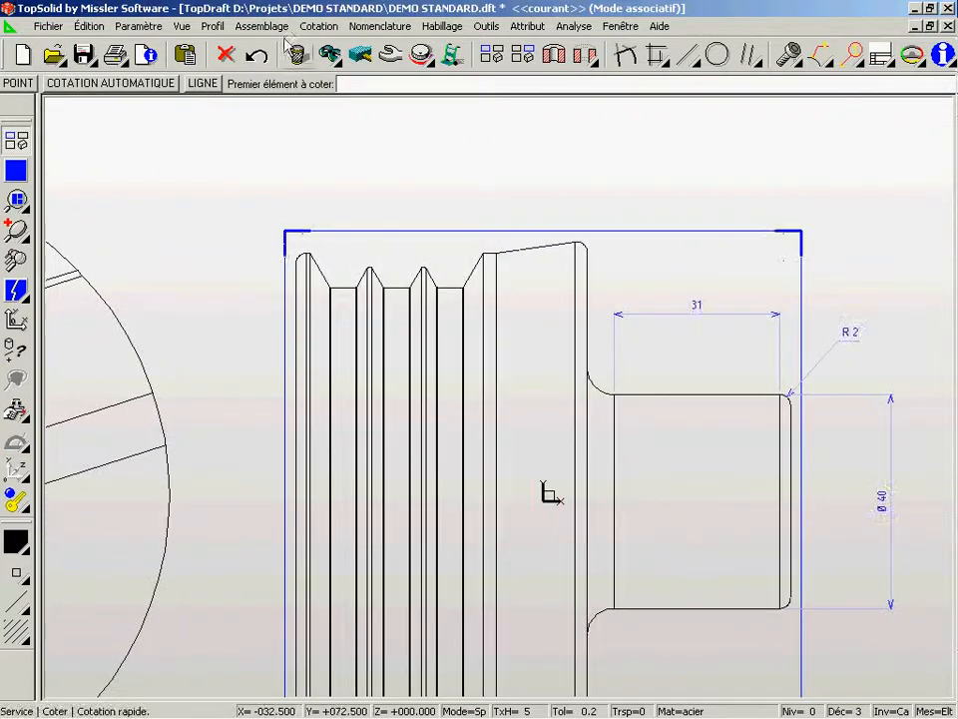
pyautogui.click(317, 27)
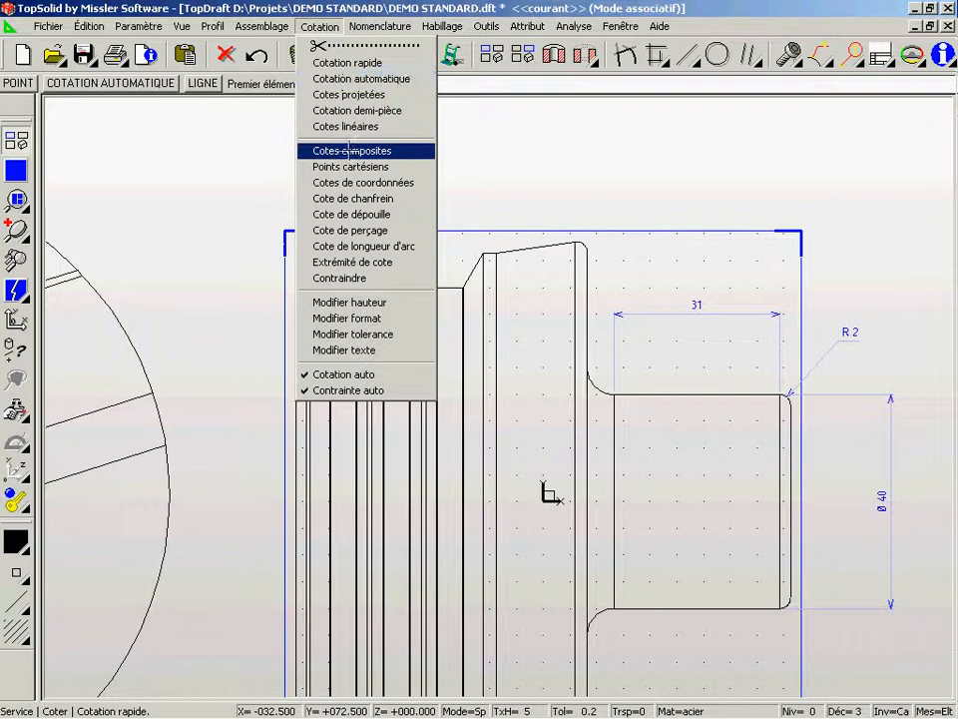
pyautogui.click(345, 150)
pyautogui.click(282, 256)
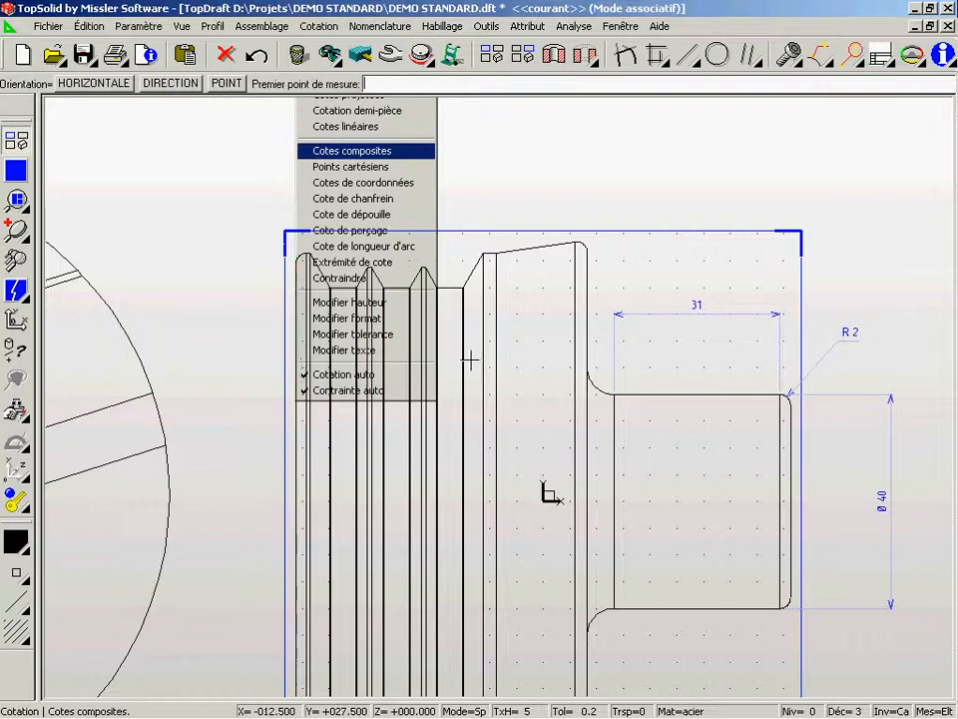
pyautogui.click(571, 363)
pyautogui.moveTo(482, 279); pyautogui.dragTo(516, 372, button='middle')
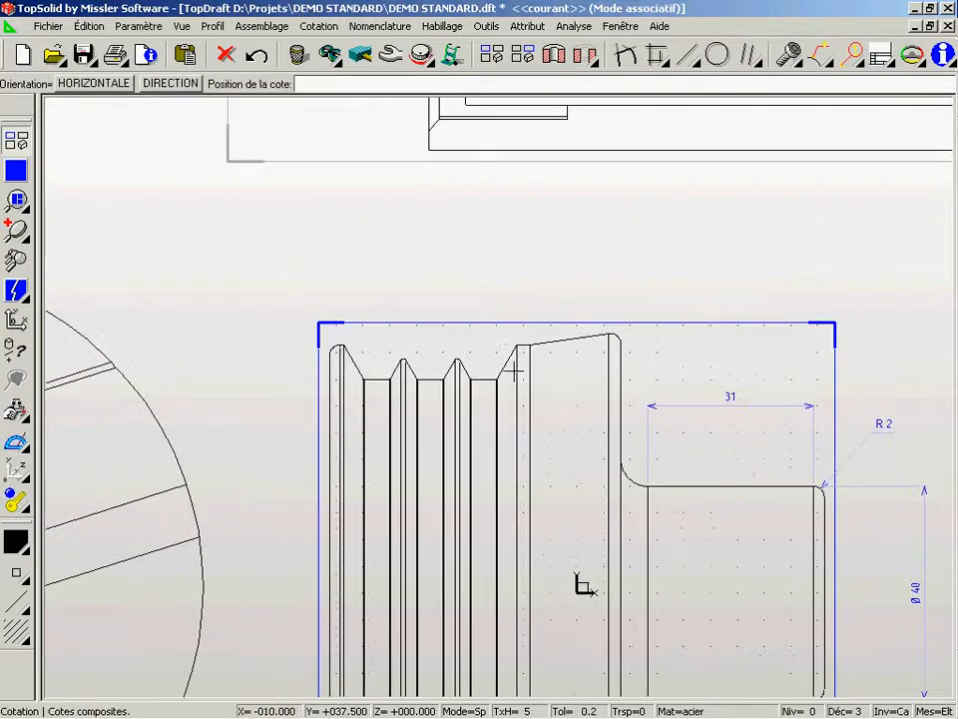
pyautogui.click(369, 243)
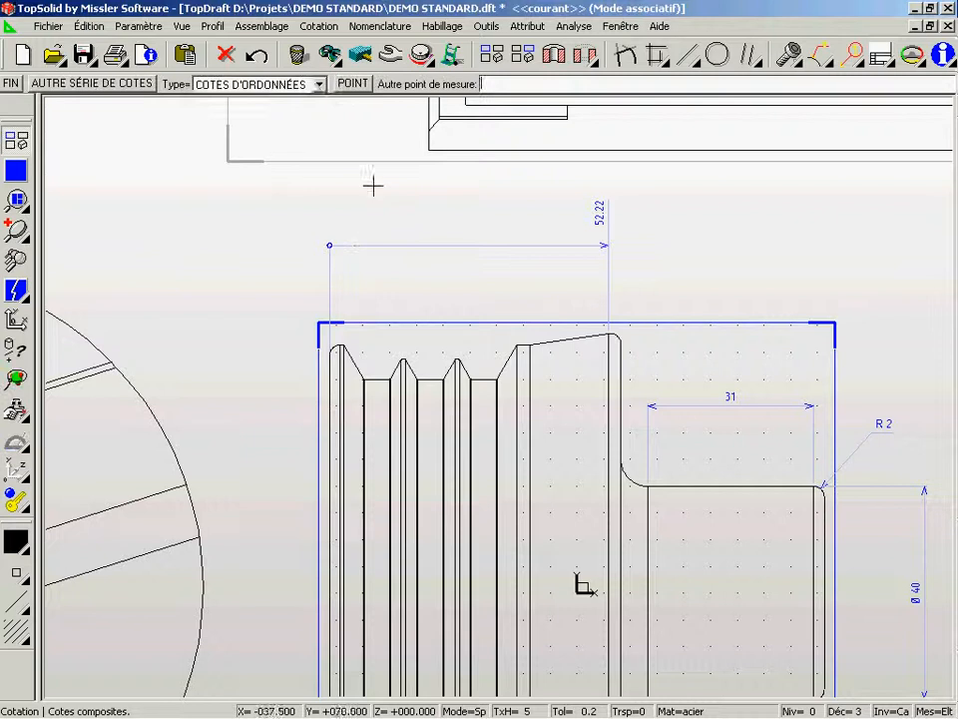
# Try the cumulative and chained types on the composite dimension, returning it to ordinate dimensions.
pyautogui.click(318, 83)
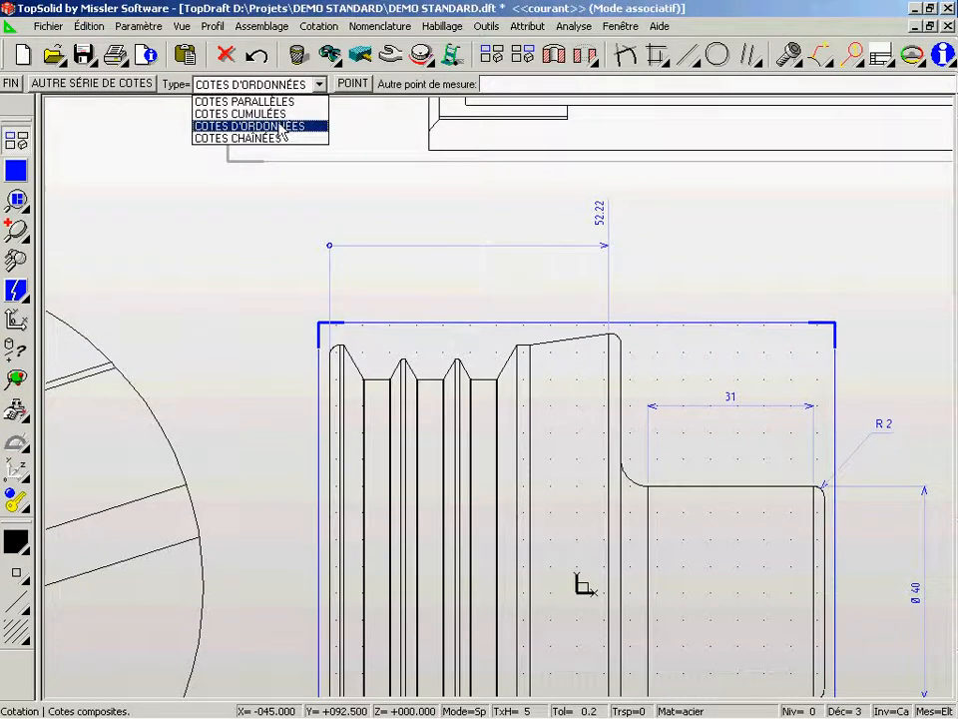
pyautogui.click(261, 113)
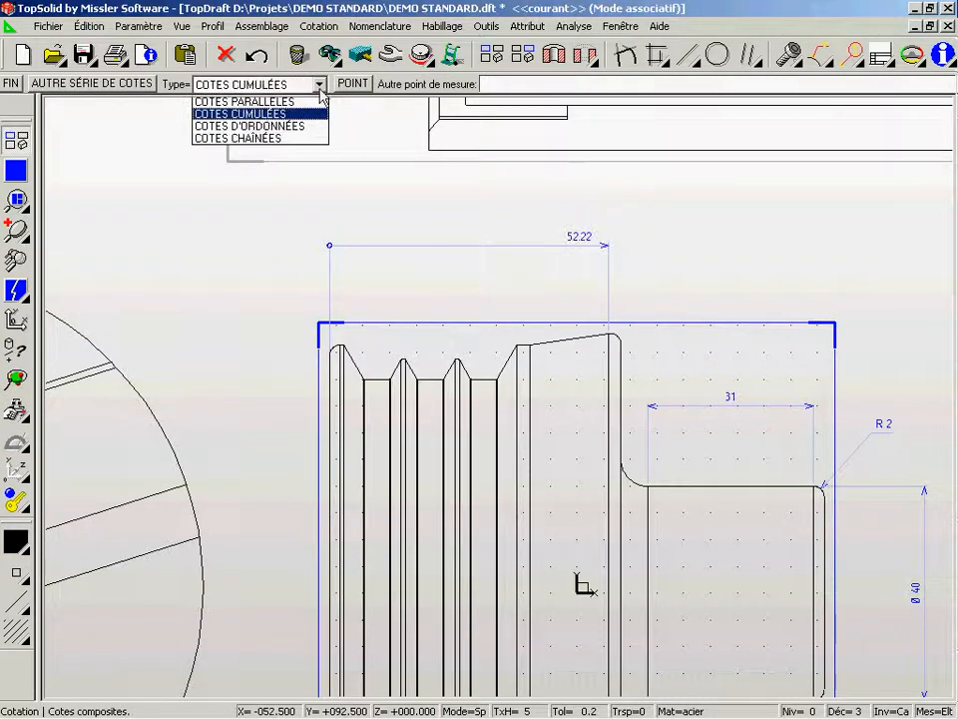
pyautogui.click(260, 137)
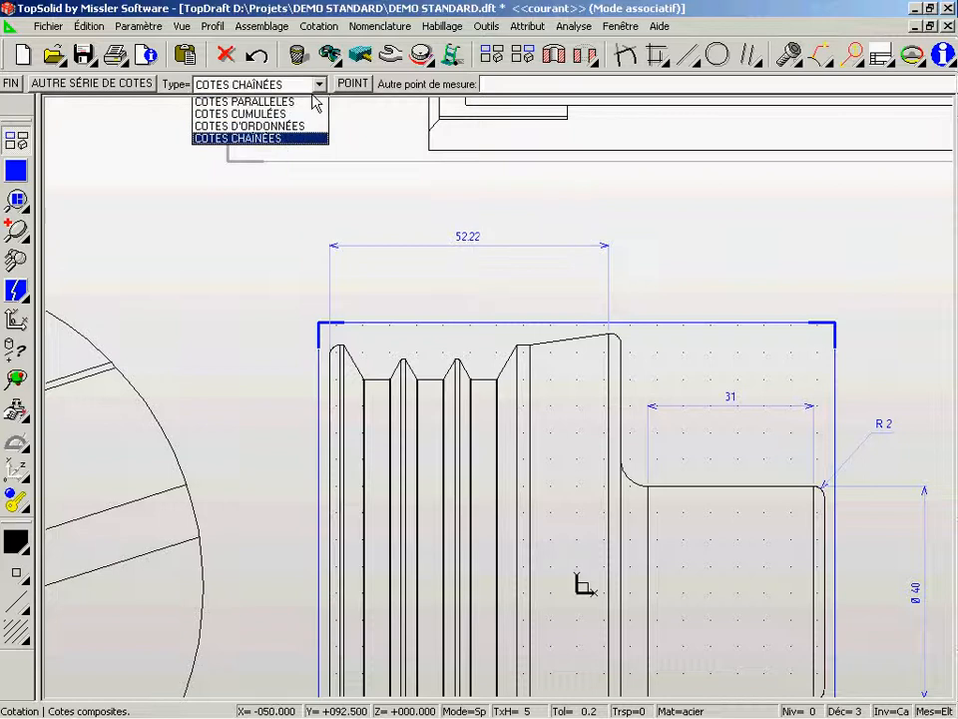
pyautogui.click(260, 126)
# Add ordinate dimensions for the first groove's edge, the first rib crest, the third groove's edges and the start of the flange shoulder.
pyautogui.scroll(3, 499, 394)
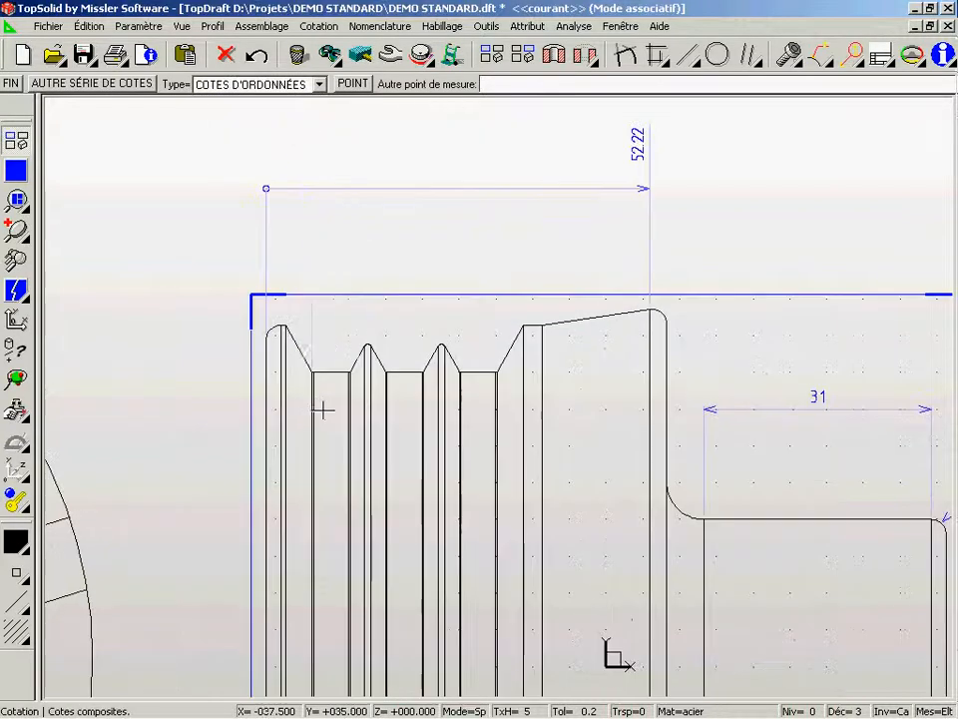
pyautogui.click(315, 408)
pyautogui.click(368, 434)
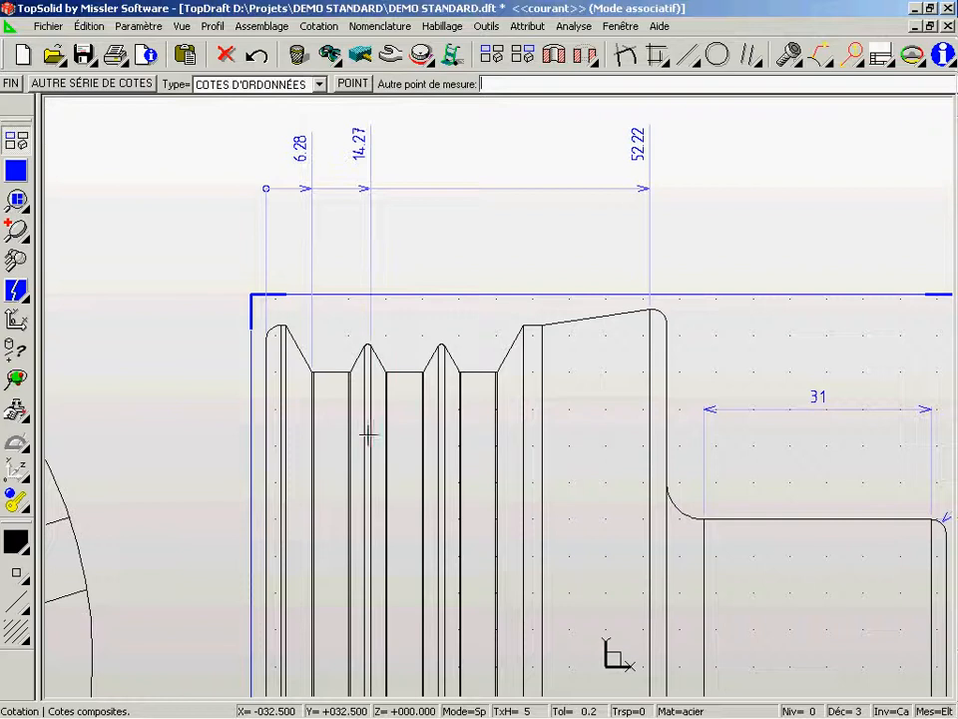
pyautogui.click(461, 436)
pyautogui.scroll(3, 498, 267)
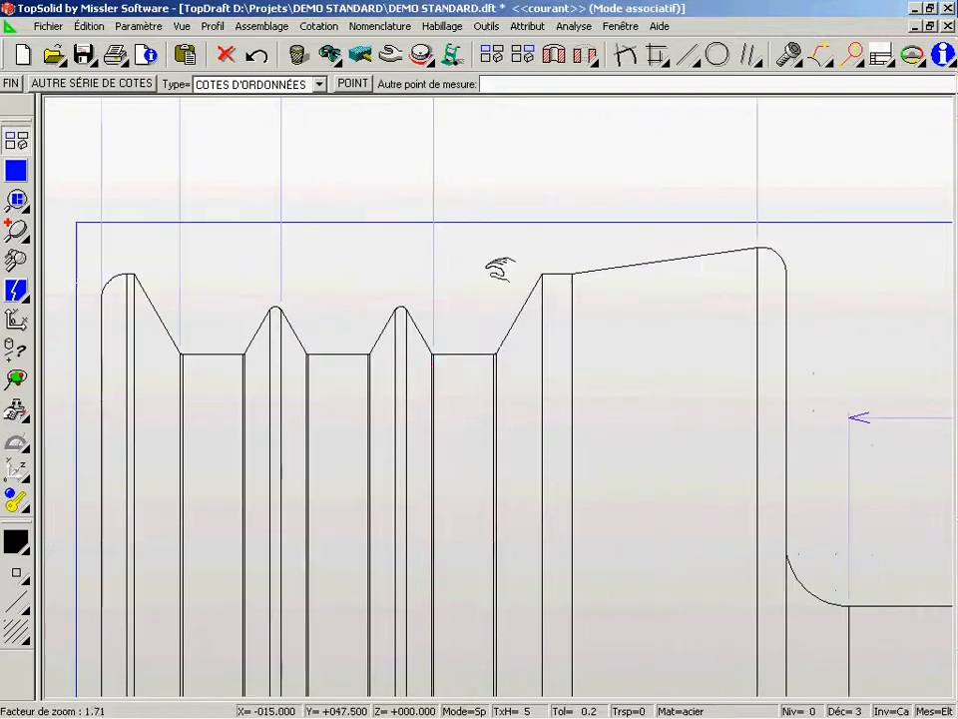
pyautogui.scroll(-3, 462, 479)
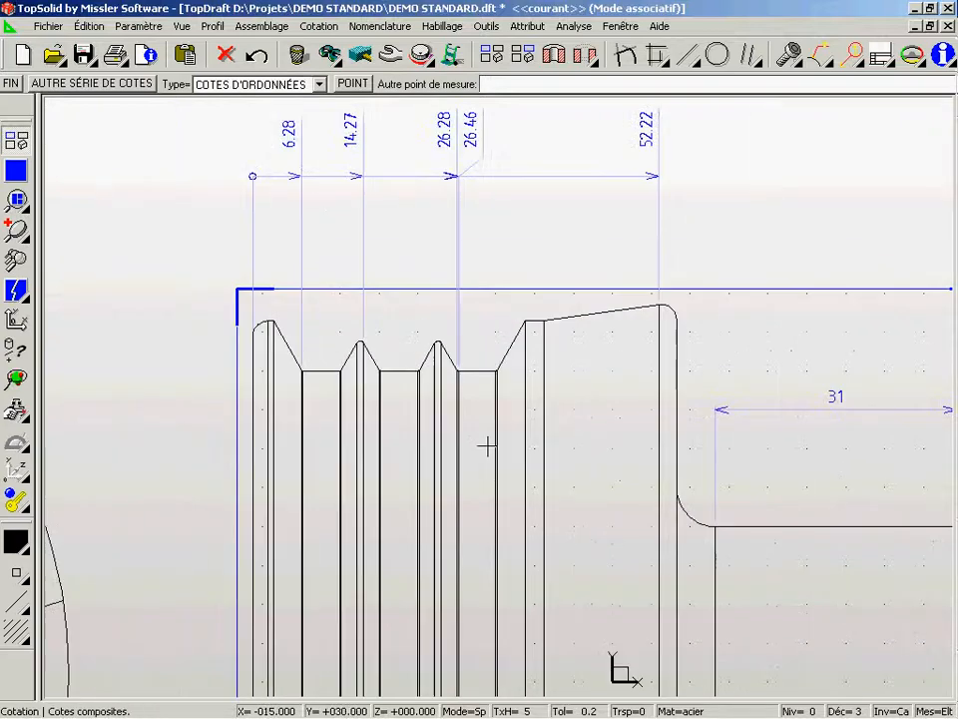
pyautogui.click(496, 443)
pyautogui.click(526, 402)
# Create a local section in the pulley's main view, bounded by a closed curve drawn around the lower grooved portion and part of the hub.
pyautogui.scroll(-3, 574, 399)
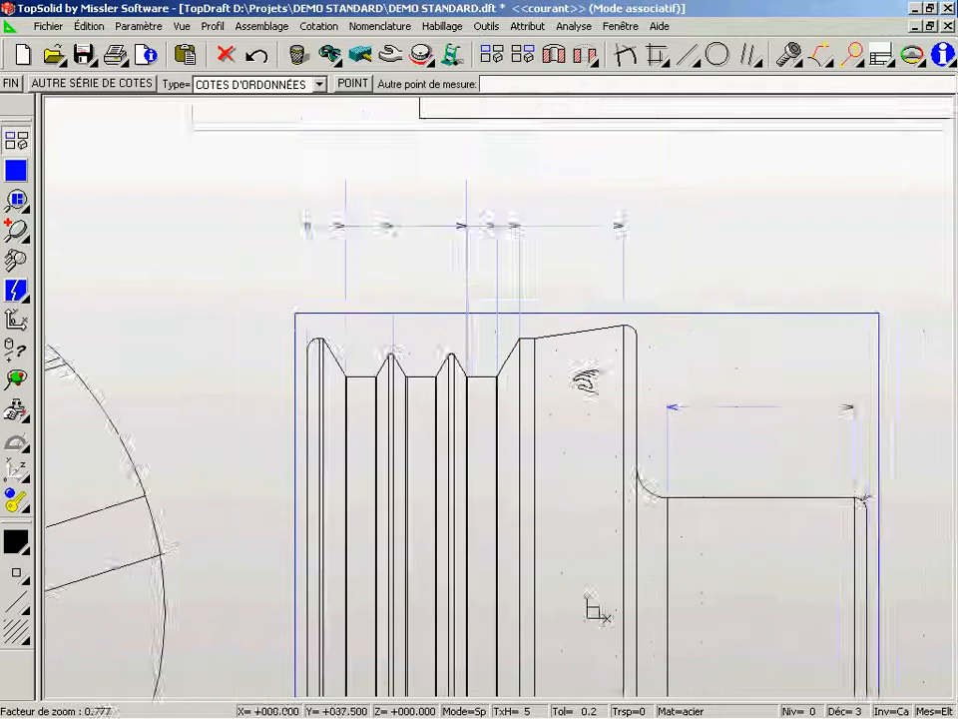
pyautogui.moveTo(649, 539); pyautogui.dragTo(609, 482, button='middle')
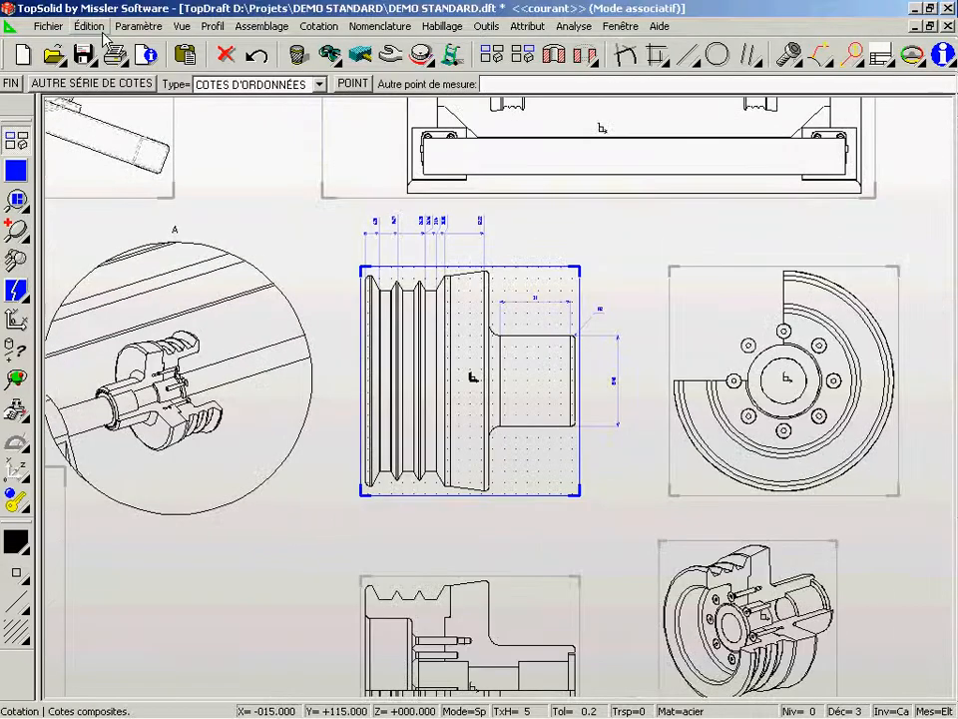
pyautogui.click(177, 27)
pyautogui.click(215, 246)
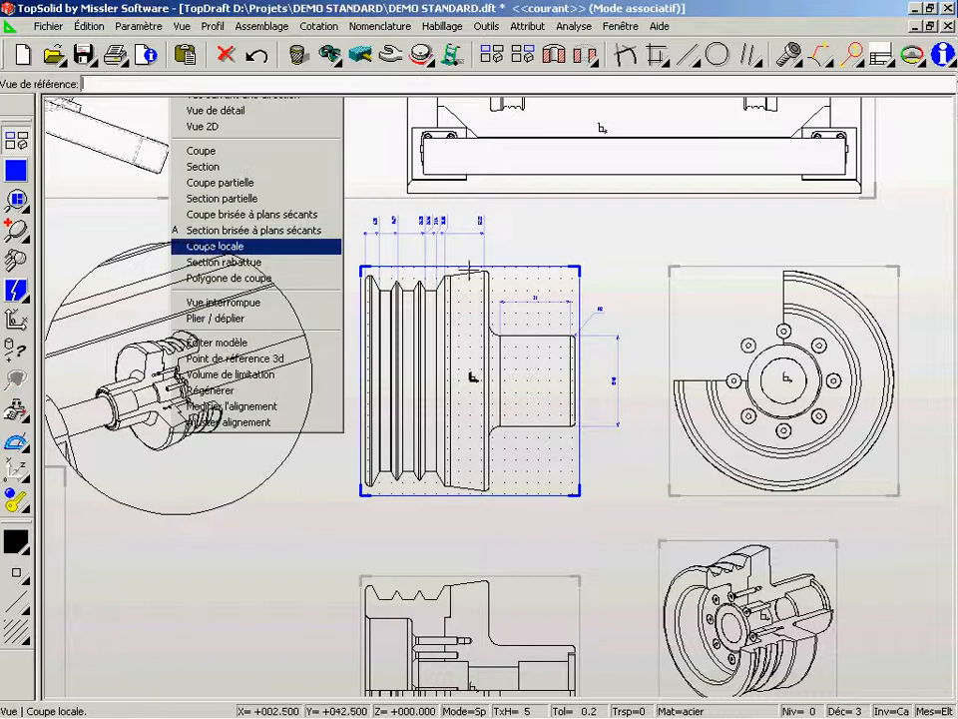
pyautogui.click(439, 346)
pyautogui.click(40, 83)
pyautogui.keyDown('ctrl'); pyautogui.moveTo(419, 364); pyautogui.dragTo(379, 298, button='middle'); pyautogui.keyUp('ctrl')
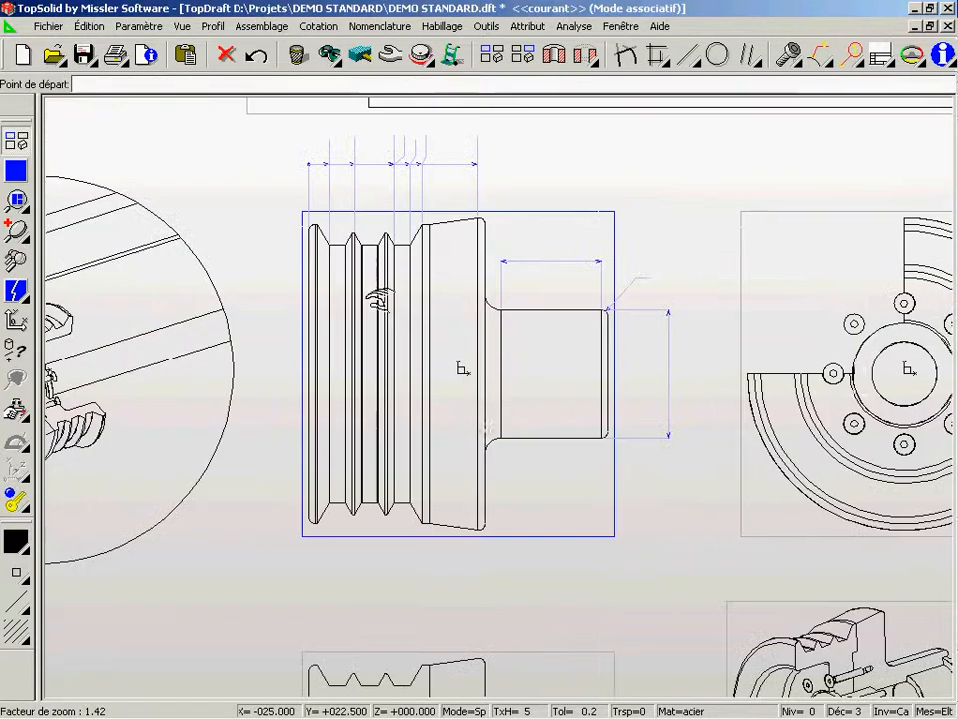
pyautogui.click(251, 454)
pyautogui.click(272, 541)
pyautogui.click(474, 593)
pyautogui.click(550, 529)
pyautogui.click(533, 401)
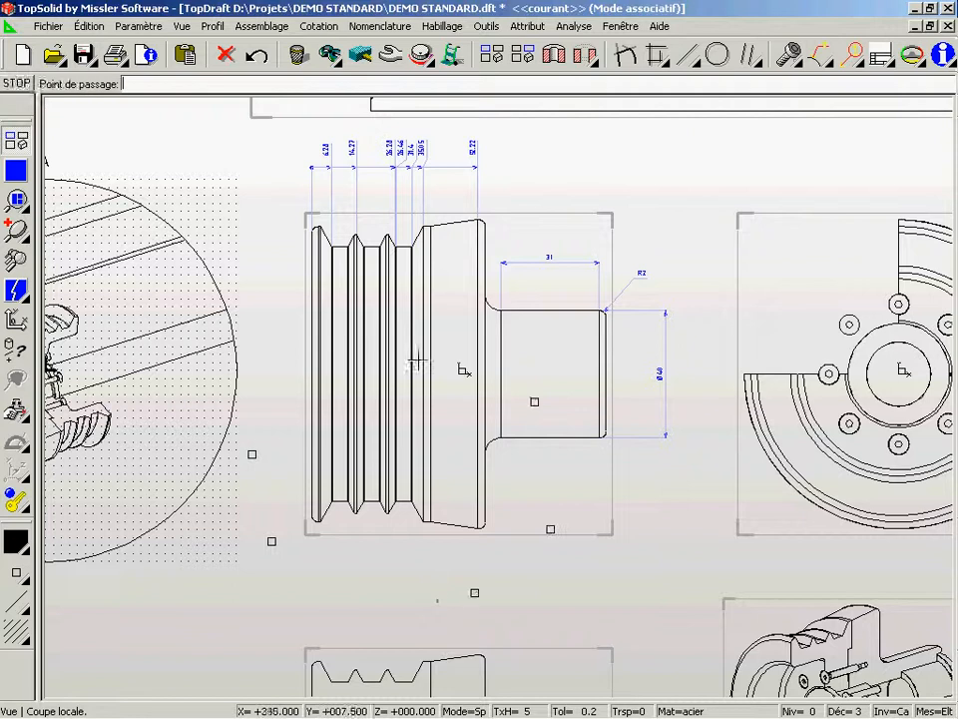
pyautogui.click(256, 377)
pyautogui.middleClick(256, 377)
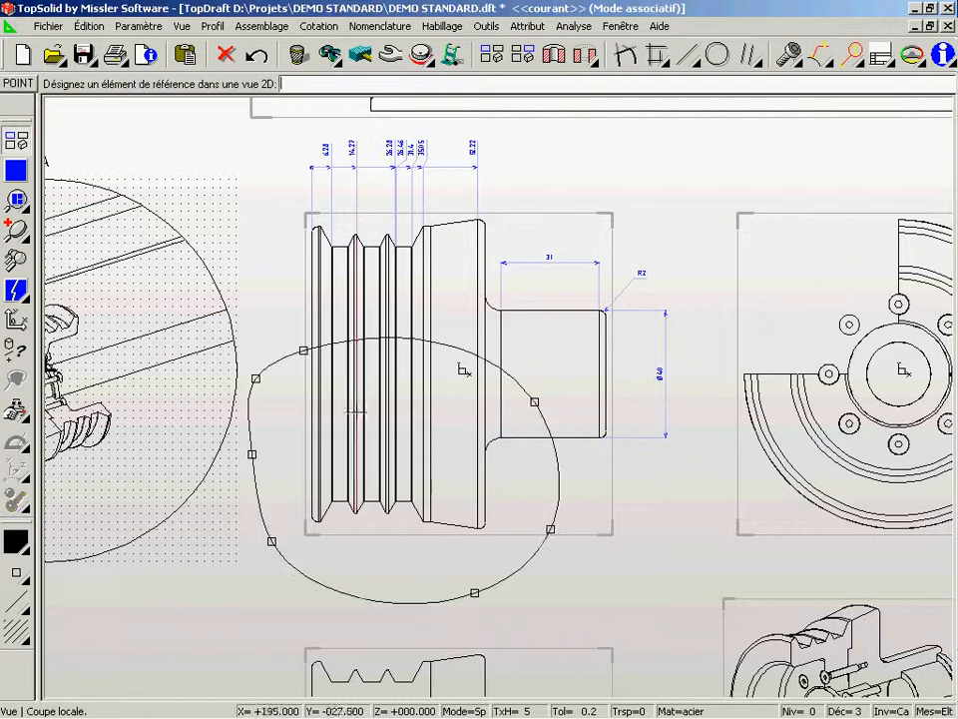
pyautogui.click(571, 435)
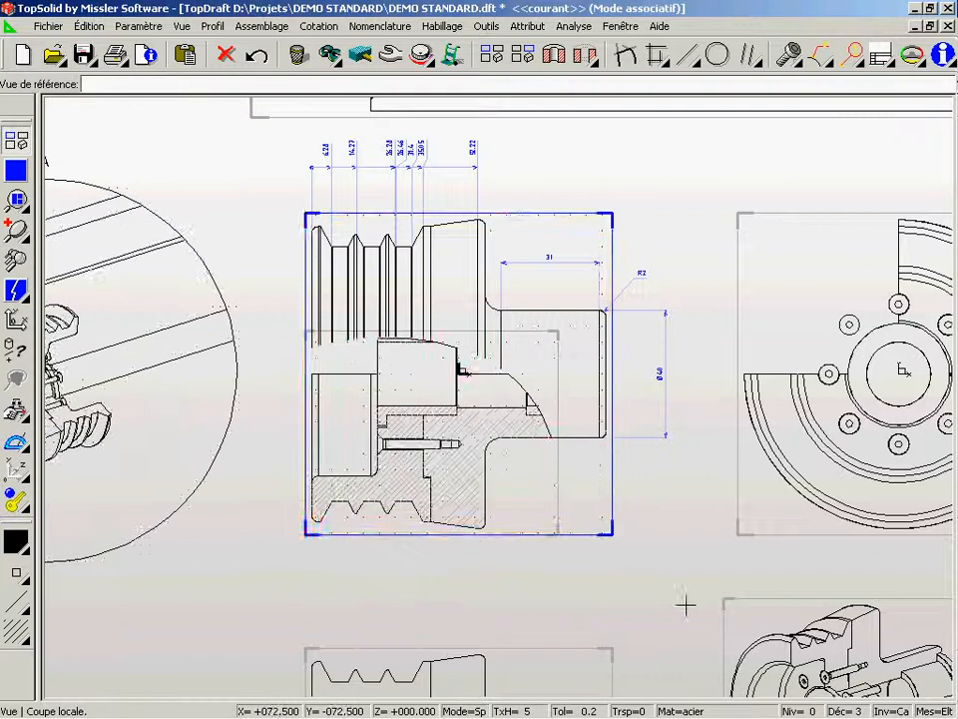
# Set up a Cartesian points table of circles with number markers and 0 decimals, positioned beside the pulley's side view.
pyautogui.scroll(1, 717, 494)
pyautogui.moveTo(758, 500)
pyautogui.mouseDown(button='middle')
pyautogui.moveTo(671, 498)
pyautogui.moveTo(293, 573)
pyautogui.moveTo(565, 432)
pyautogui.moveTo(598, 404)
pyautogui.mouseUp(button='middle')
pyautogui.click(312, 26)
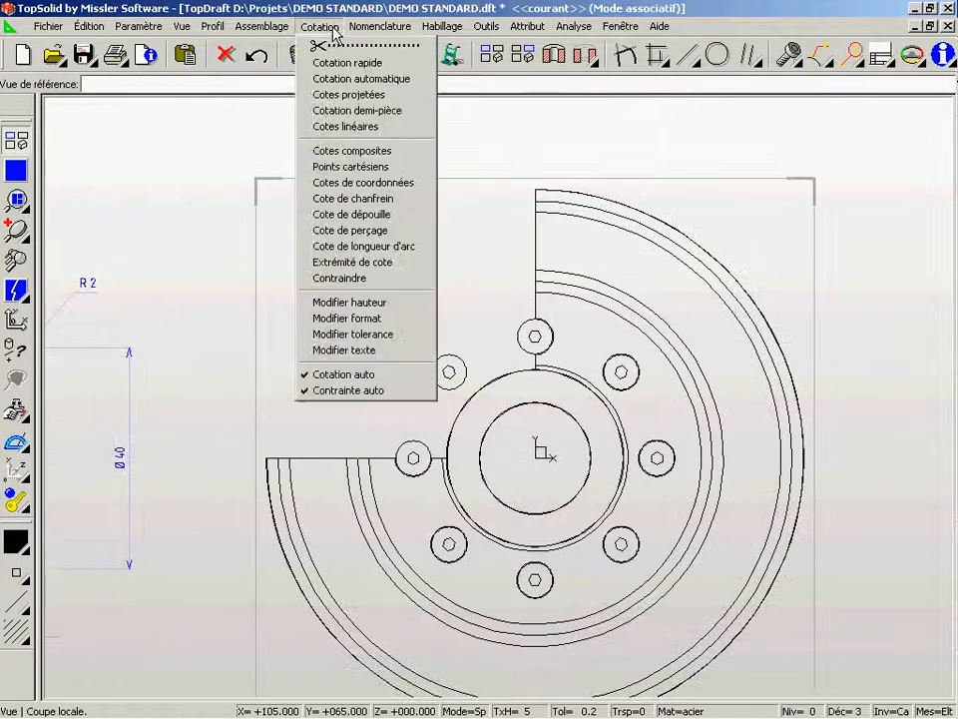
pyautogui.click(343, 168)
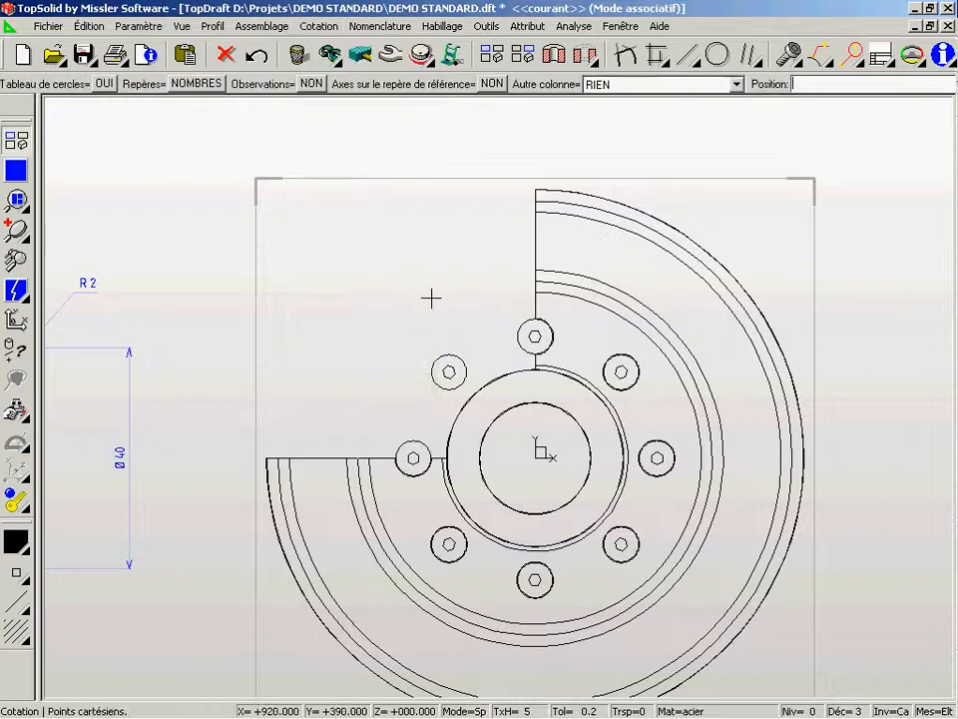
pyautogui.moveTo(432, 297); pyautogui.dragTo(221, 317, button='middle')
pyautogui.click(662, 303)
pyautogui.click(856, 550)
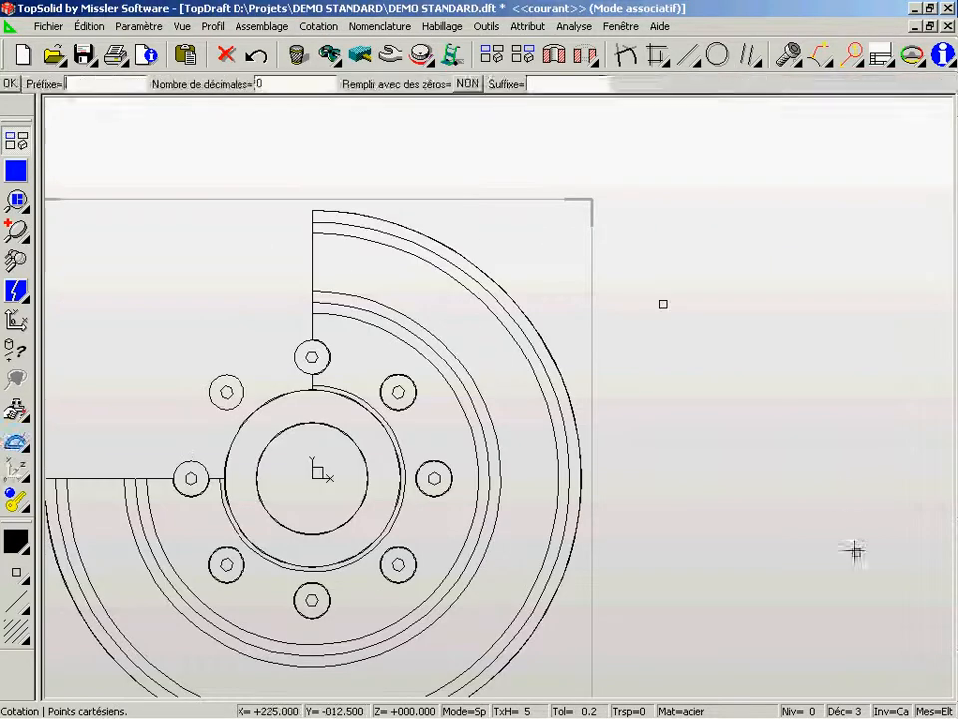
pyautogui.press('Return')
# Use the frame at the pulley's centre as the table's origin and add the screw circles around the hub to it.
pyautogui.moveTo(788, 551)
pyautogui.mouseDown(button='middle')
pyautogui.moveTo(705, 577)
pyautogui.moveTo(816, 428)
pyautogui.mouseUp(button='middle')
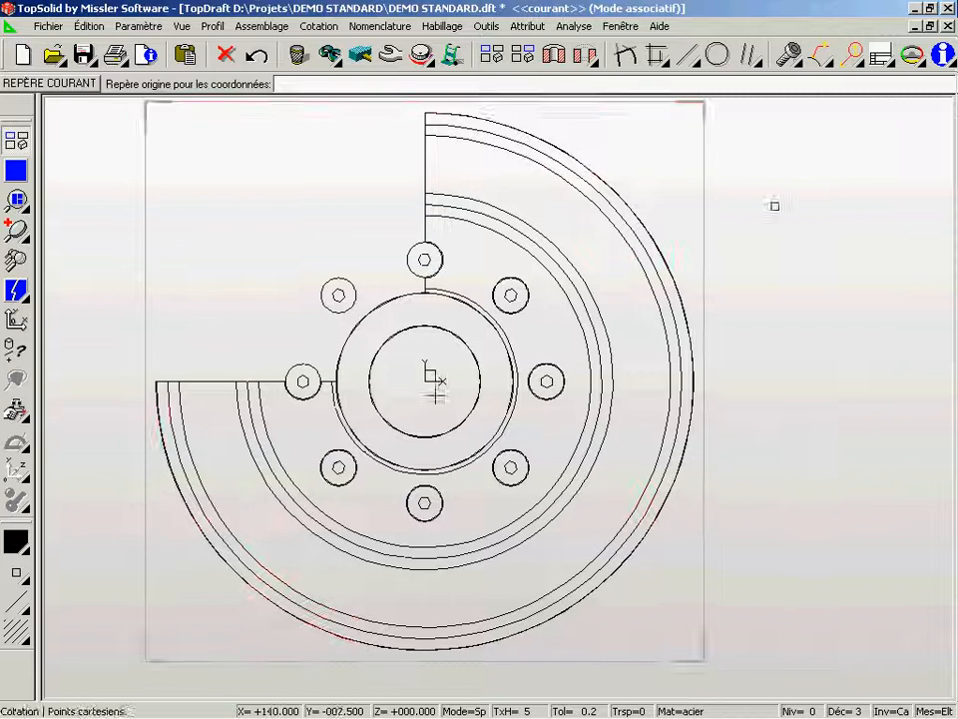
pyautogui.click(437, 379)
pyautogui.scroll(2, 450, 329)
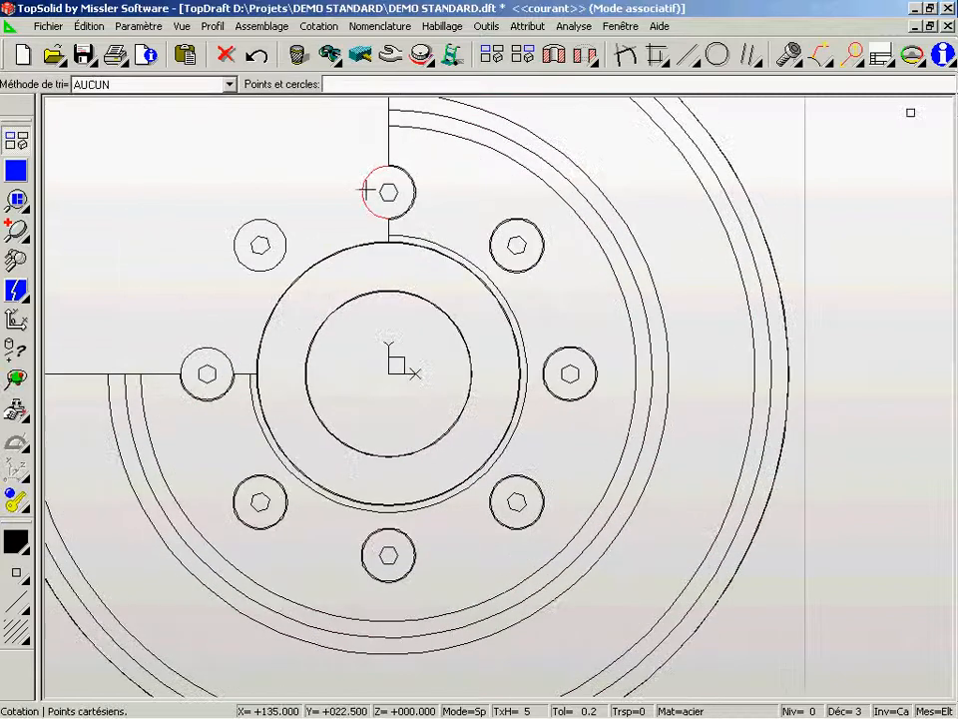
pyautogui.click(407, 258)
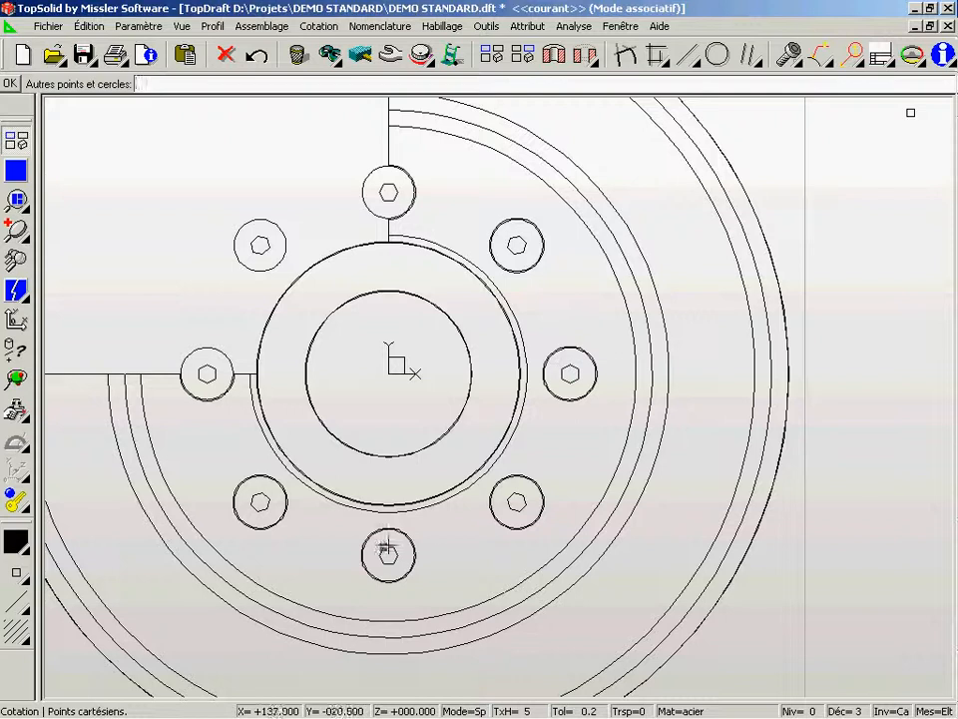
pyautogui.scroll(-4, 496, 368)
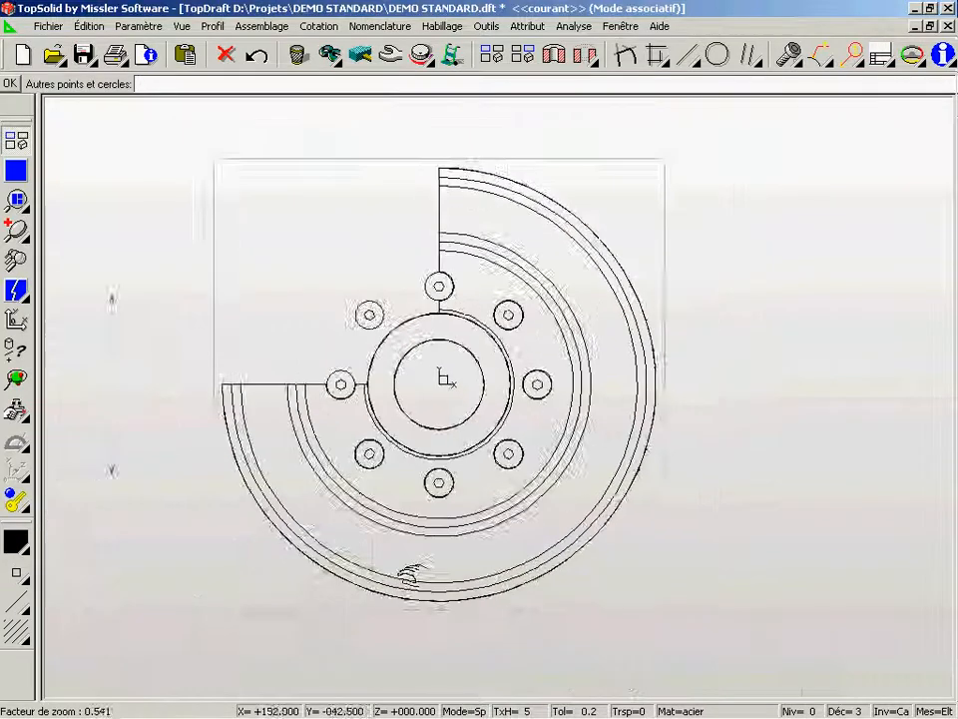
pyautogui.press('Return')
# Add a hole dimension note to the countersunk hole numbered 3 in the side view, placed in the cut-away quadrant.
pyautogui.moveTo(801, 475); pyautogui.dragTo(565, 230, button='middle')
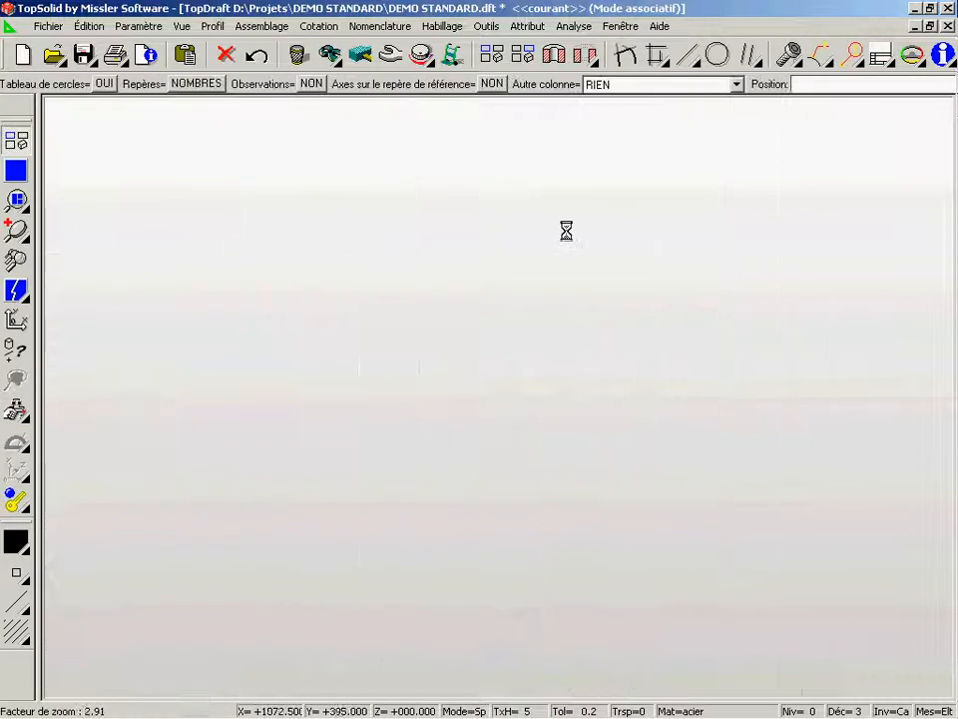
pyautogui.moveTo(720, 220)
pyautogui.mouseDown(button='middle')
pyautogui.moveTo(708, 176)
pyautogui.moveTo(578, 530)
pyautogui.moveTo(556, 490)
pyautogui.moveTo(529, 565)
pyautogui.moveTo(673, 362)
pyautogui.moveTo(680, 332)
pyautogui.moveTo(687, 465)
pyautogui.mouseUp(button='middle')
pyautogui.click(16, 142)
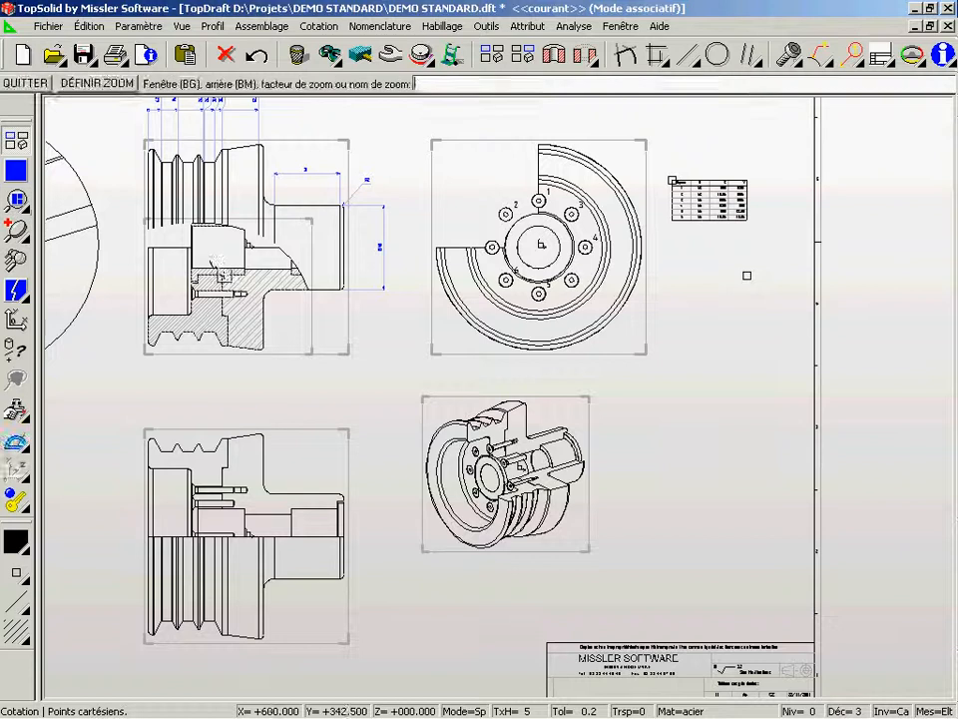
pyautogui.click(123, 180)
pyautogui.click(367, 359)
pyautogui.click(331, 31)
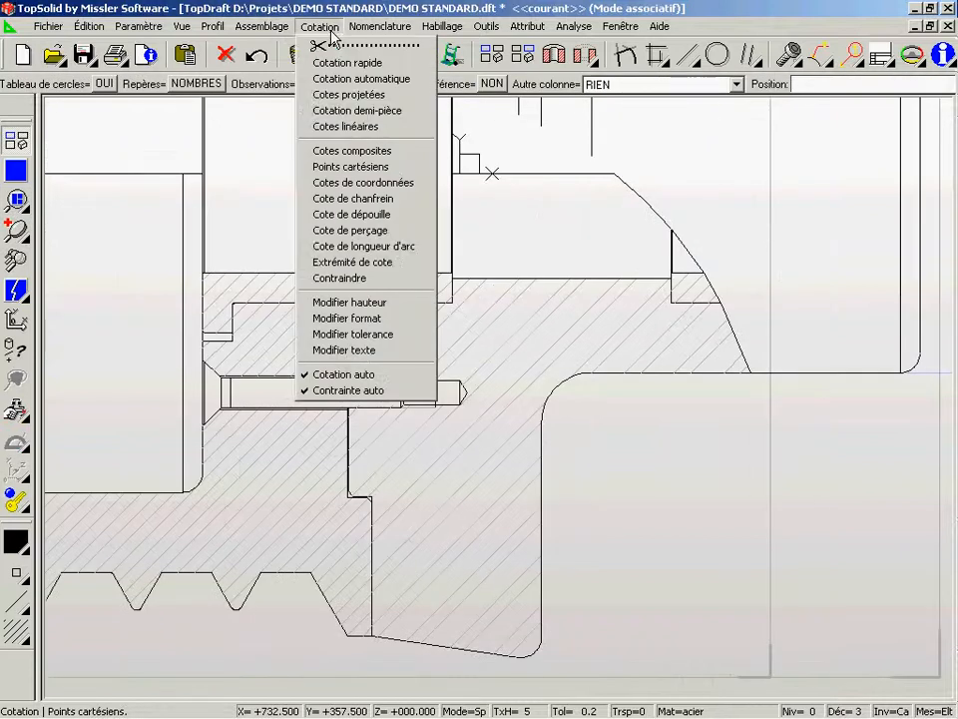
pyautogui.click(370, 237)
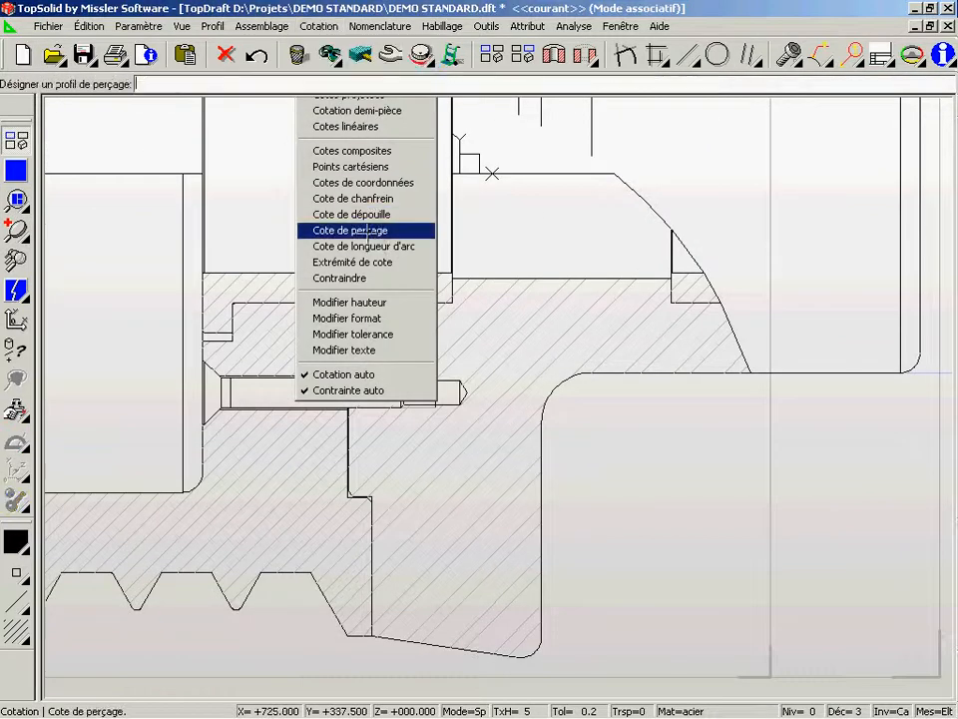
pyautogui.moveTo(584, 189); pyautogui.dragTo(515, 385, button='middle')
pyautogui.moveTo(805, 377); pyautogui.dragTo(111, 520, button='middle')
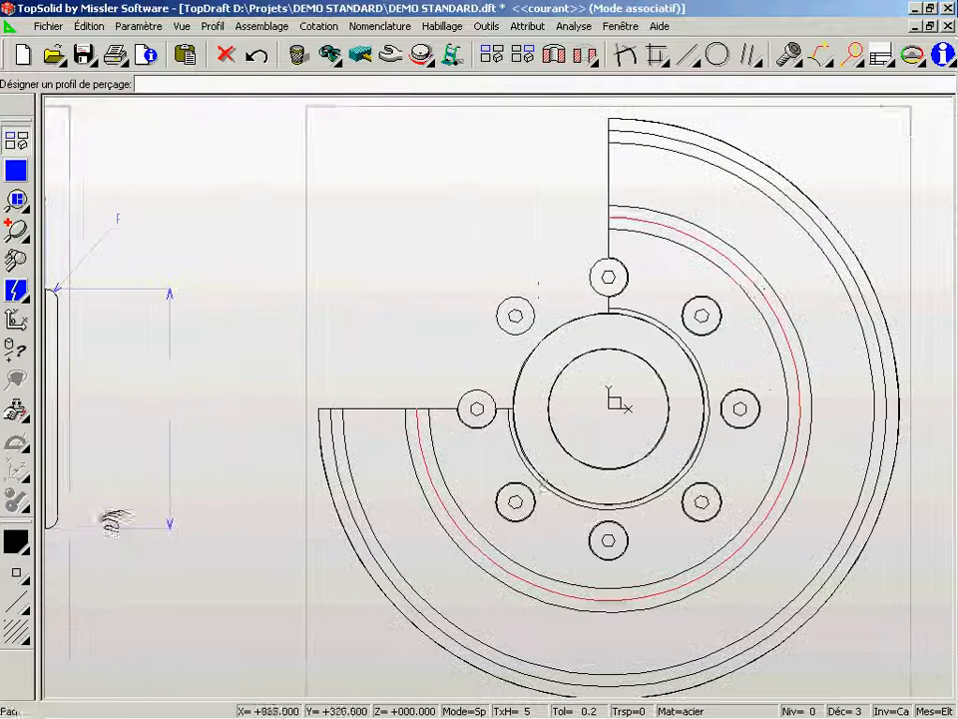
pyautogui.click(696, 291)
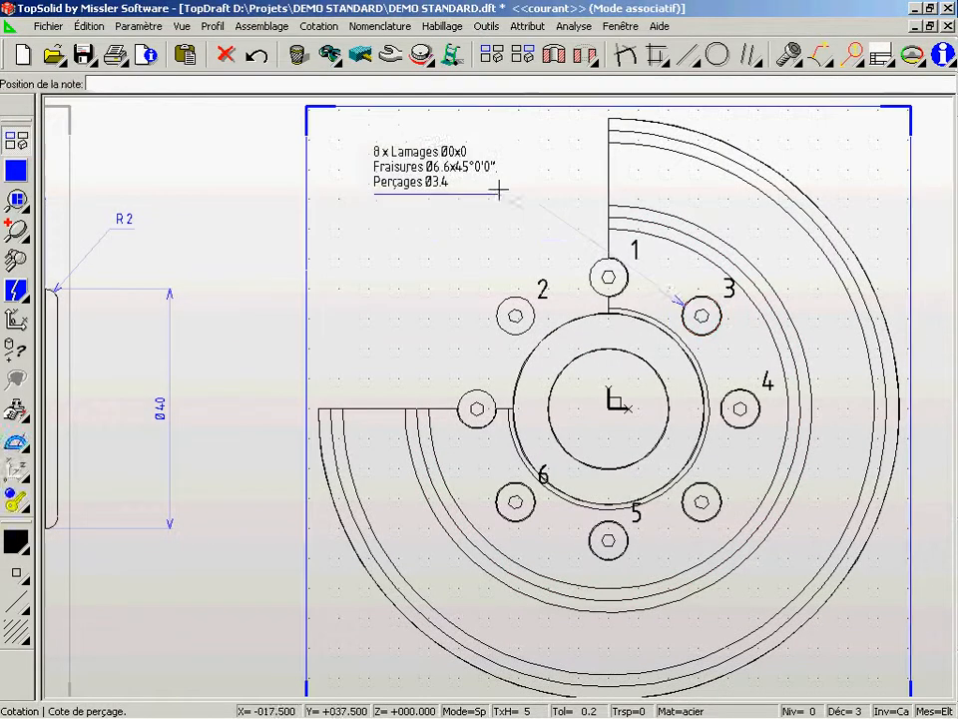
pyautogui.click(518, 188)
# Add a hole dimension note to the M3 threaded hole in the local section, placed below the hub.
pyautogui.moveTo(364, 321); pyautogui.dragTo(915, 349, button='middle')
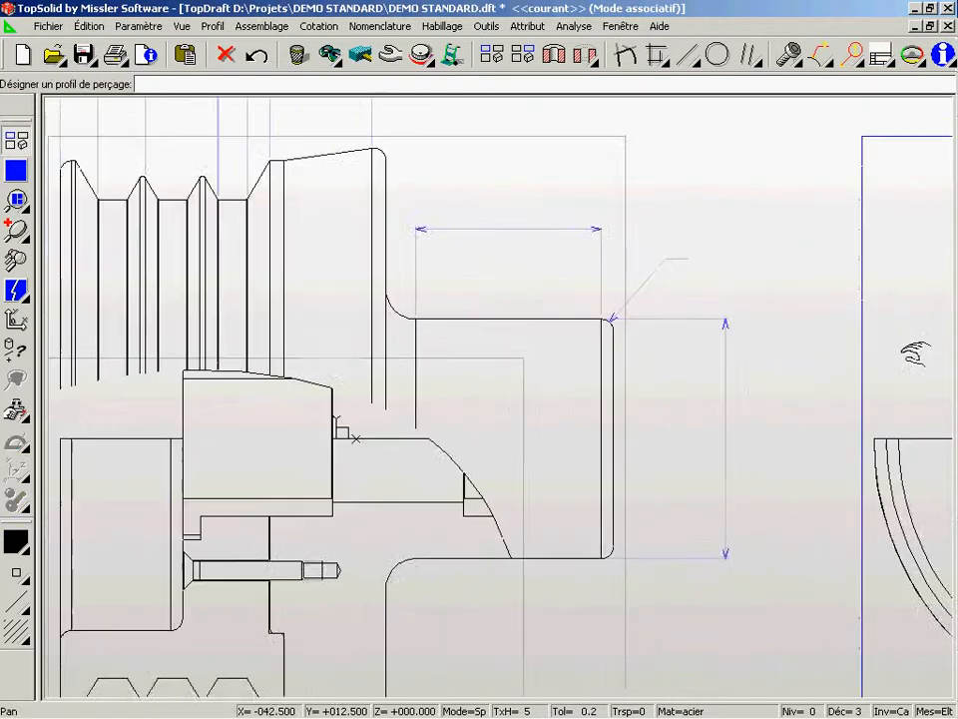
pyautogui.click(337, 565)
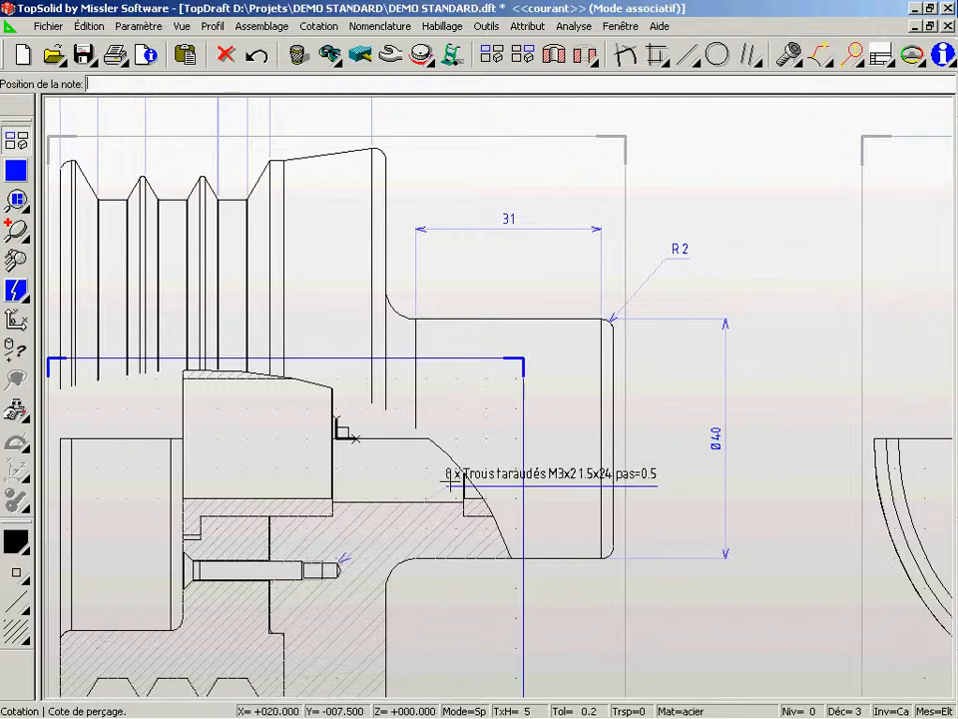
pyautogui.click(457, 620)
pyautogui.moveTo(746, 433)
pyautogui.mouseDown(button='middle')
pyautogui.moveTo(601, 643)
pyautogui.moveTo(625, 555)
pyautogui.moveTo(627, 400)
pyautogui.moveTo(575, 381)
pyautogui.moveTo(449, 374)
pyautogui.mouseUp(button='middle')
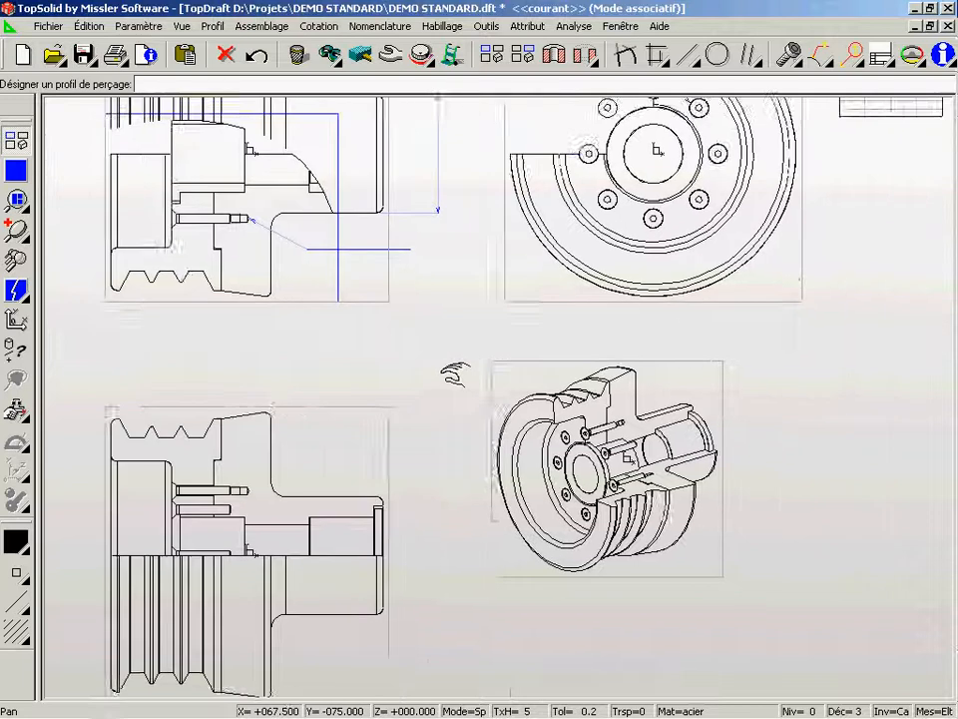
# Insert a bill of materials with the IdxNbDesMatObs model from the pulley's perspective view, placed directly above the title block.
pyautogui.scroll(-2, 421, 338)
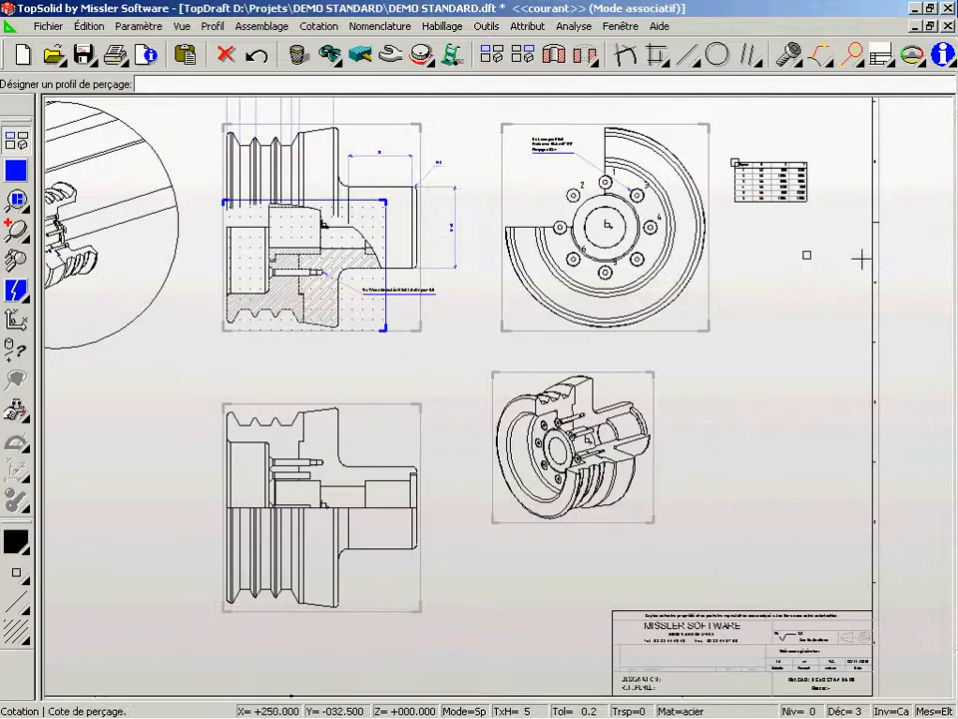
pyautogui.click(387, 27)
pyautogui.click(374, 182)
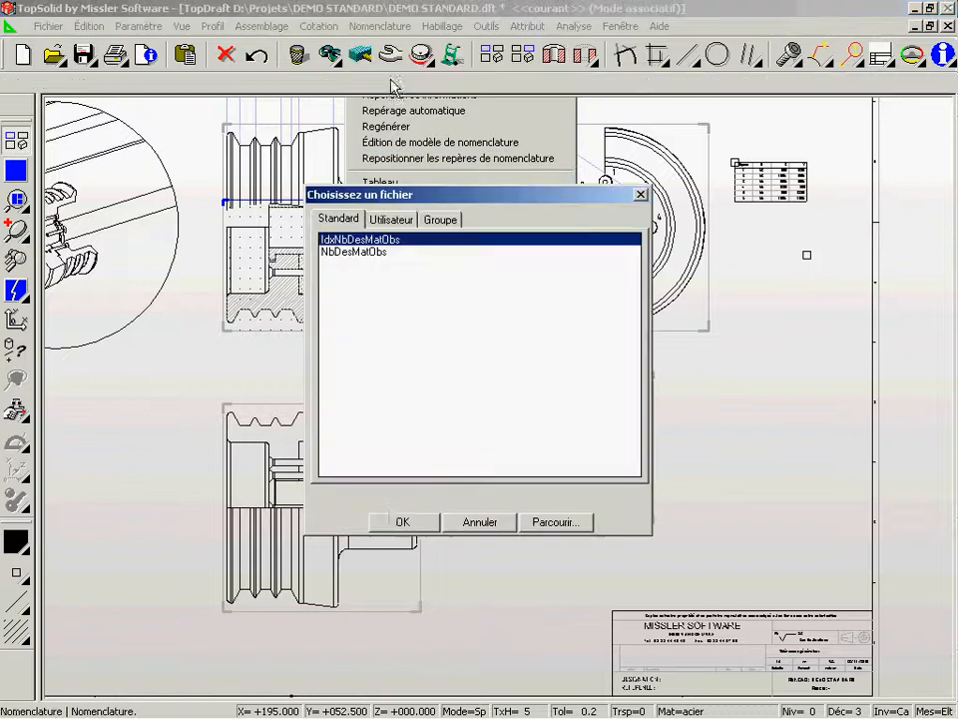
pyautogui.click(397, 521)
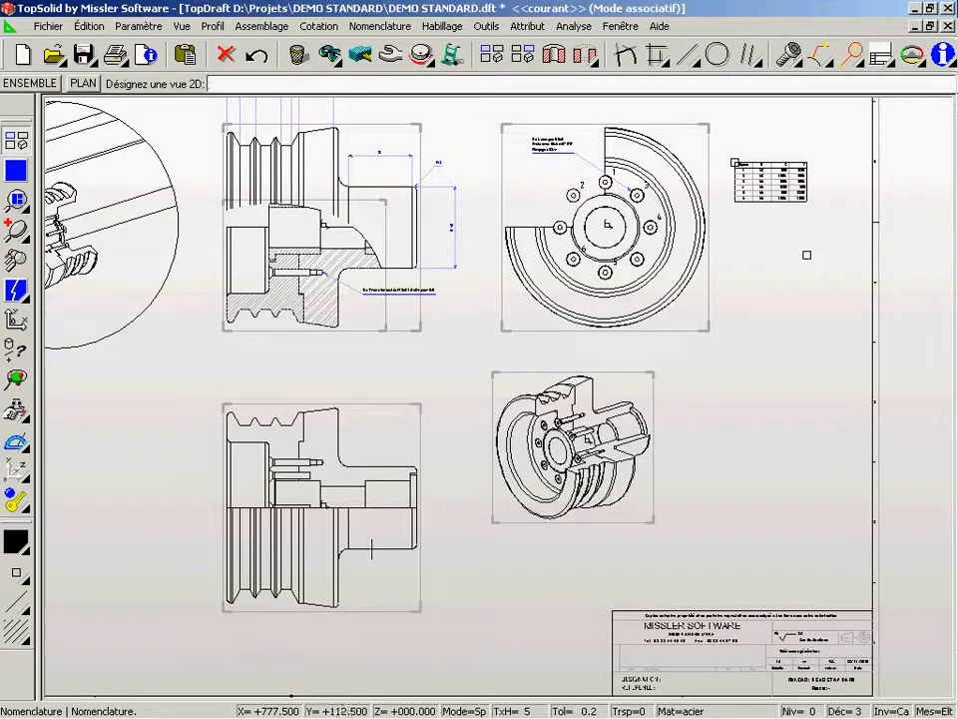
pyautogui.click(609, 460)
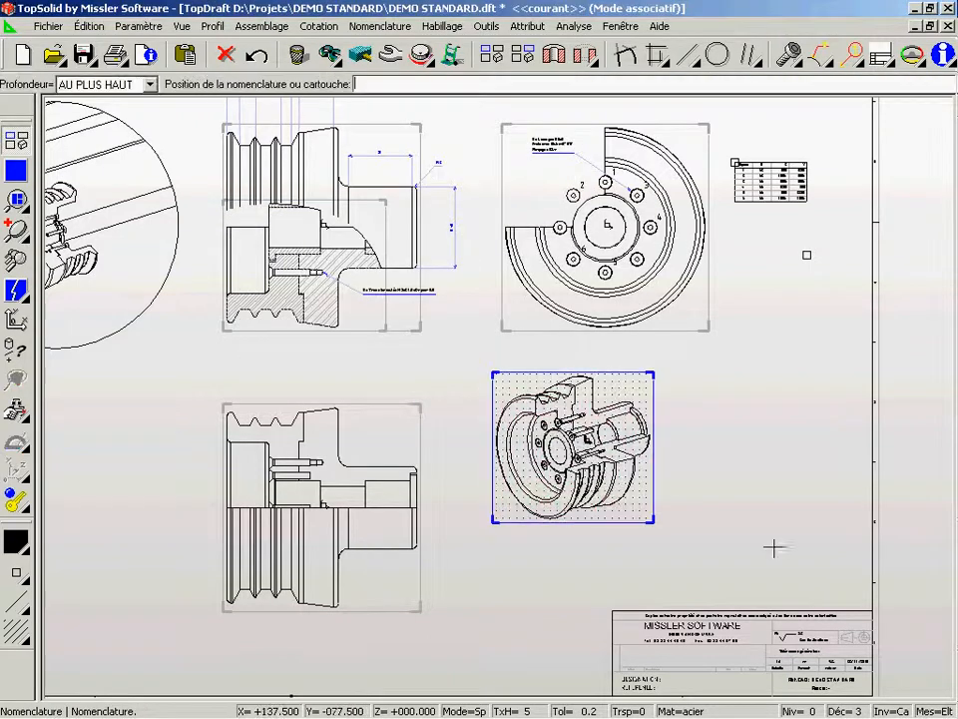
pyautogui.click(718, 608)
pyautogui.moveTo(718, 608)
pyautogui.mouseDown(button='middle')
pyautogui.moveTo(703, 601)
pyautogui.moveTo(831, 479)
pyautogui.moveTo(578, 278)
pyautogui.moveTo(490, 255)
pyautogui.mouseUp(button='middle')
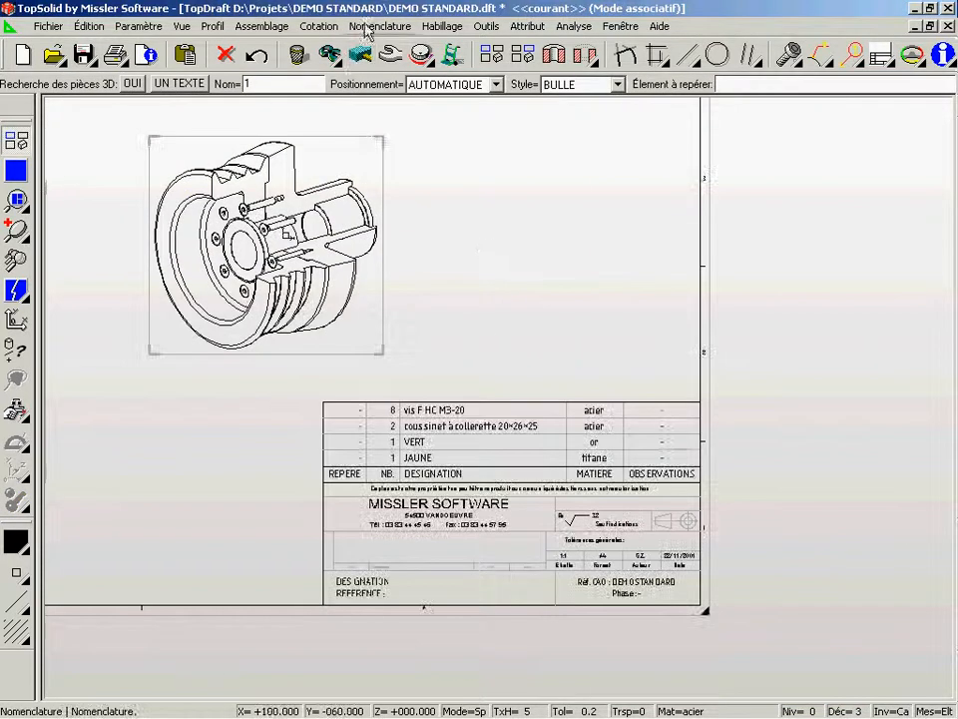
# Number the parts automatically in the pulley's perspective view with BULLE style balloons starting at 1.
pyautogui.click(369, 28)
pyautogui.click(394, 109)
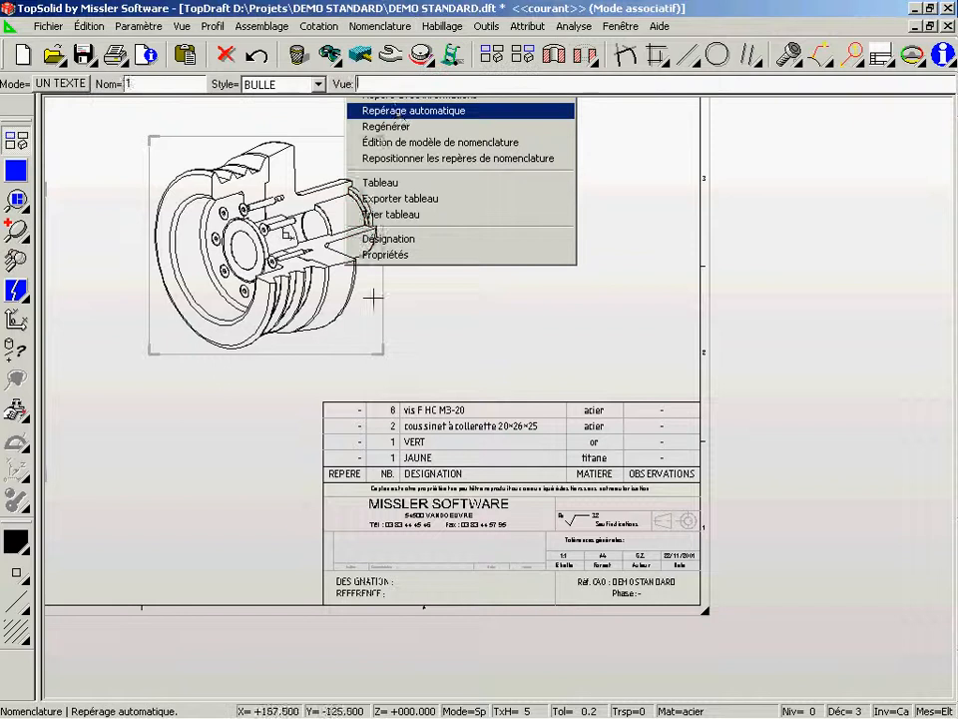
pyautogui.click(372, 297)
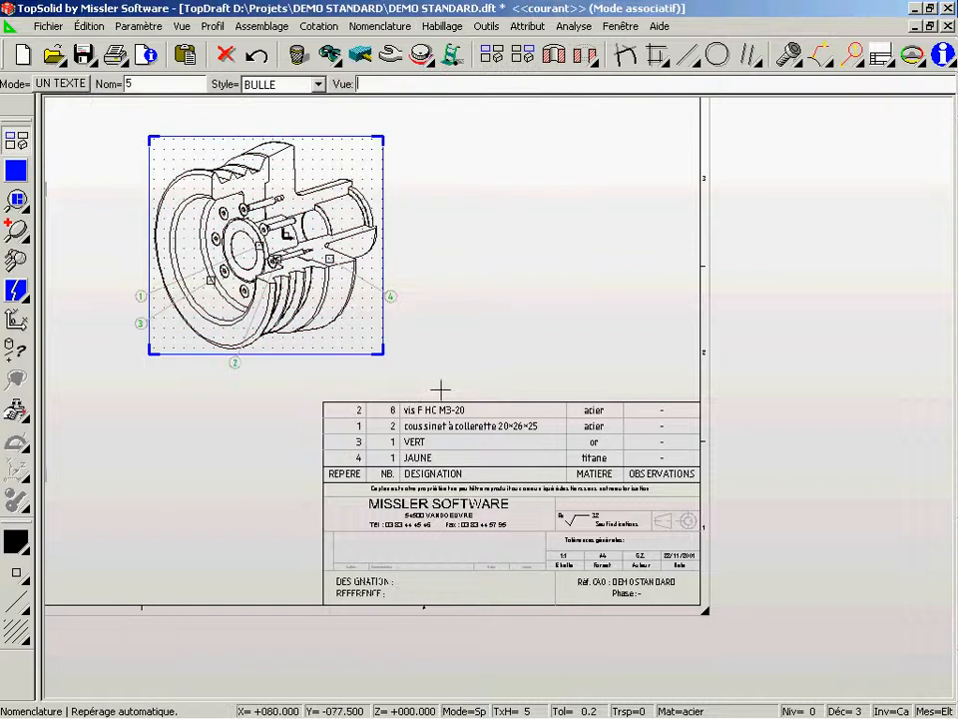
pyautogui.moveTo(440, 389)
pyautogui.mouseDown(button='middle')
pyautogui.moveTo(479, 277)
pyautogui.moveTo(462, 264)
pyautogui.moveTo(640, 342)
pyautogui.mouseUp(button='middle')
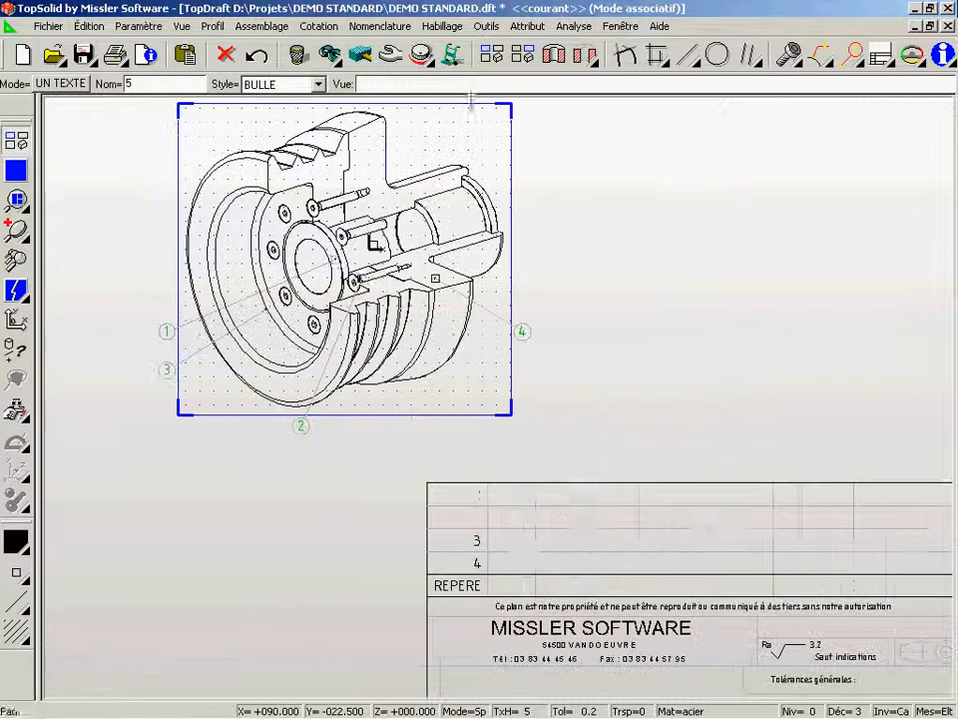
# Regenerate the bill of materials above the title block.
pyautogui.click(371, 28)
pyautogui.click(505, 128)
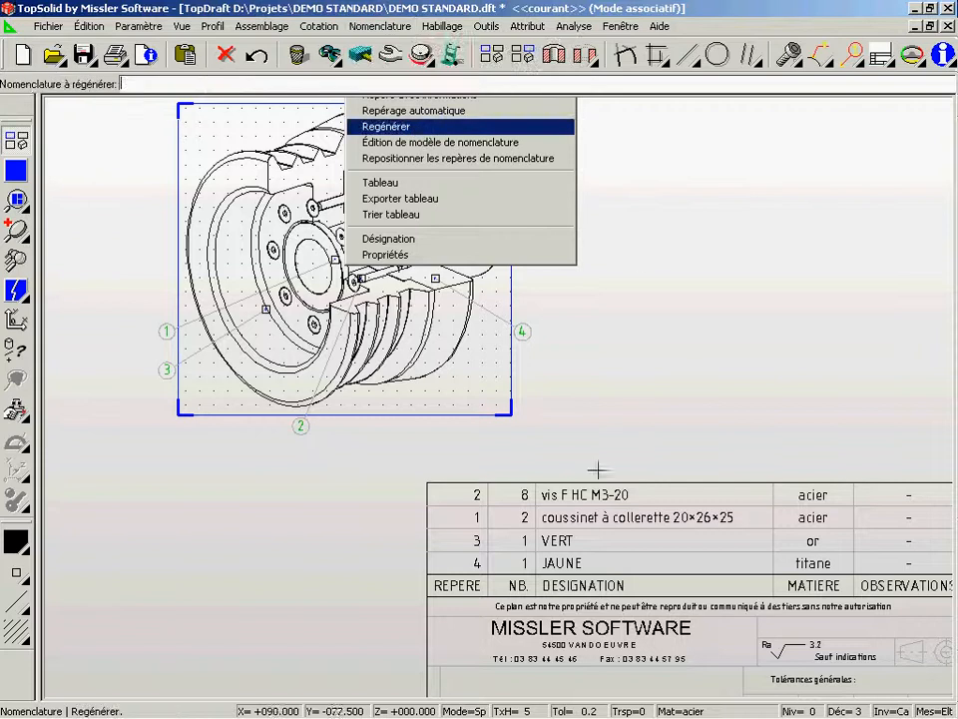
pyautogui.moveTo(585, 480)
pyautogui.mouseDown(button='middle')
pyautogui.moveTo(642, 218)
pyautogui.moveTo(634, 369)
pyautogui.mouseUp(button='middle')
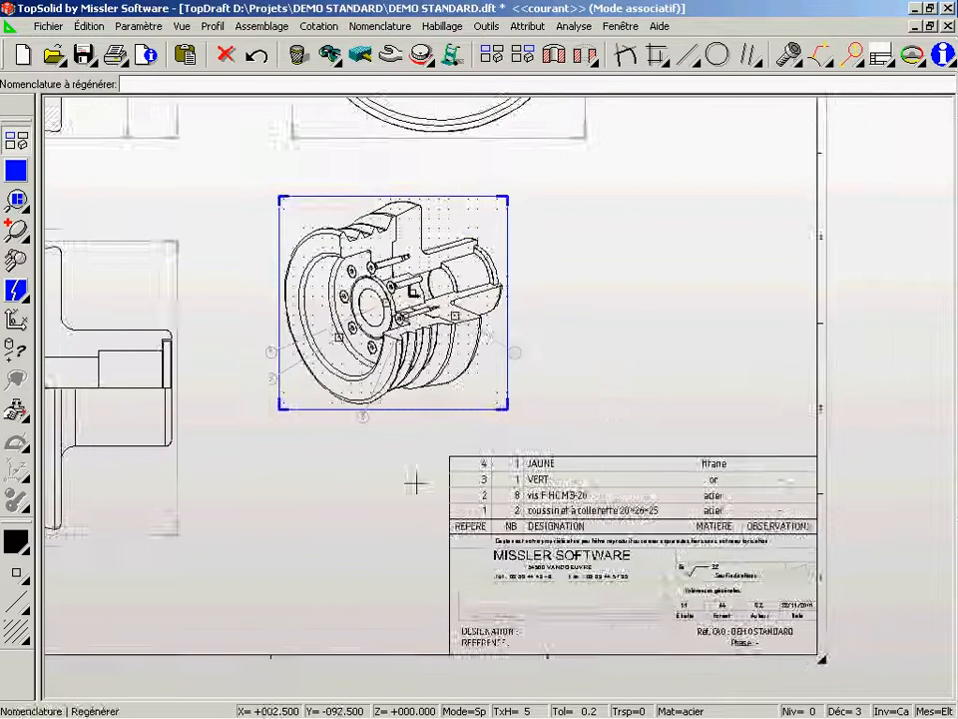
pyautogui.moveTo(417, 481); pyautogui.dragTo(577, 486, button='middle')
# In the DEMO STANDARD DEPART assembly, repeat the bearing block beside the gear motor by double plane symmetry across the frame.
pyautogui.scroll(-2, 405, 425)
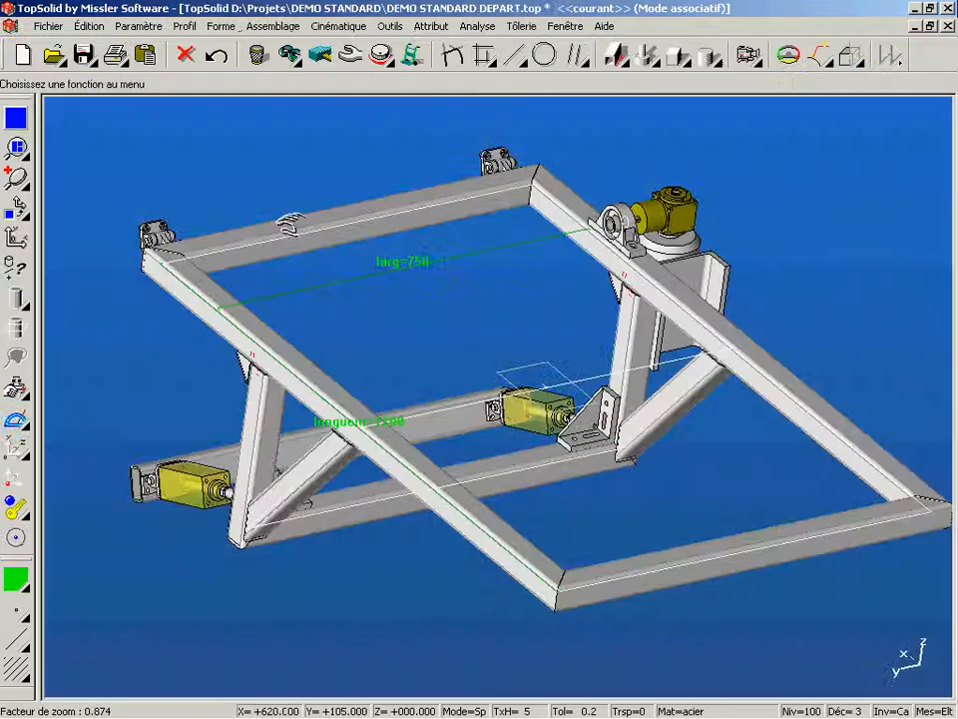
pyautogui.click(90, 27)
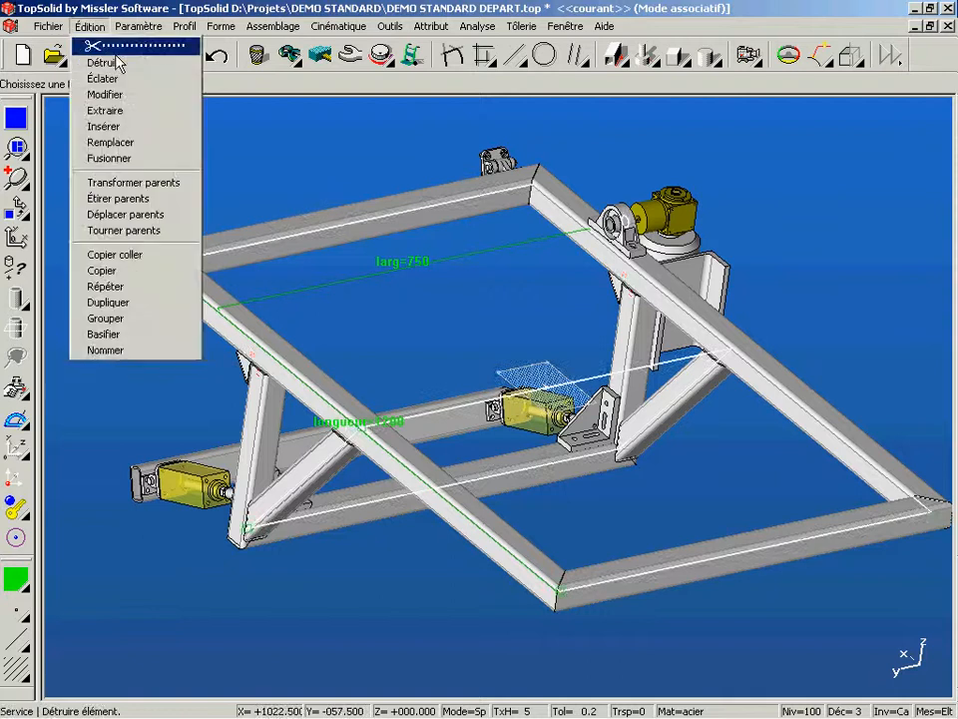
pyautogui.click(100, 262)
pyautogui.click(252, 85)
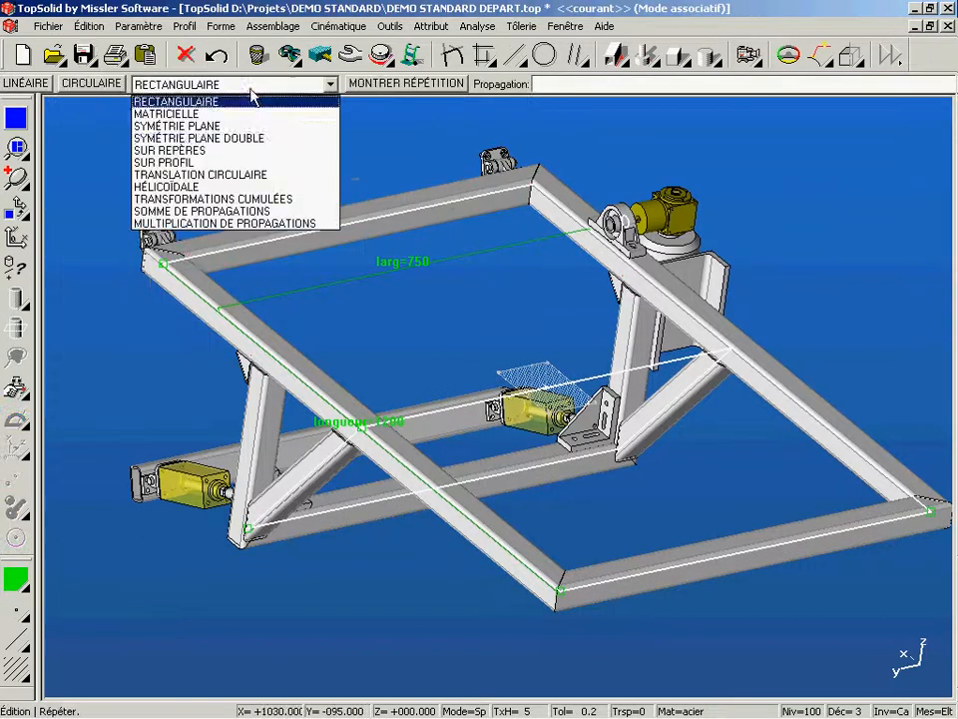
pyautogui.click(120, 143)
pyautogui.click(35, 84)
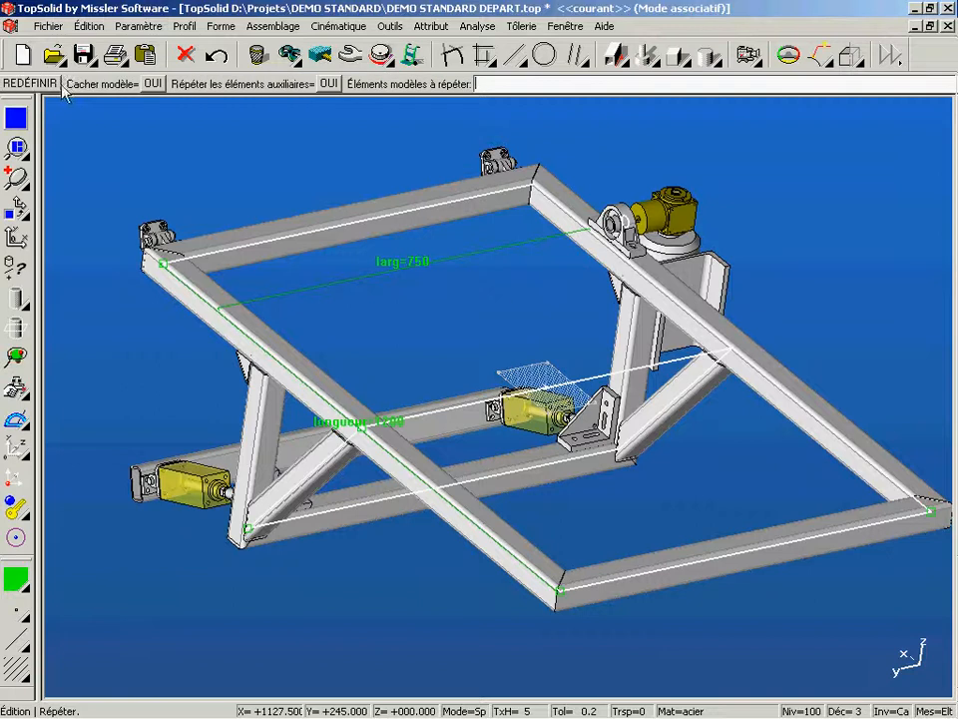
pyautogui.click(659, 212)
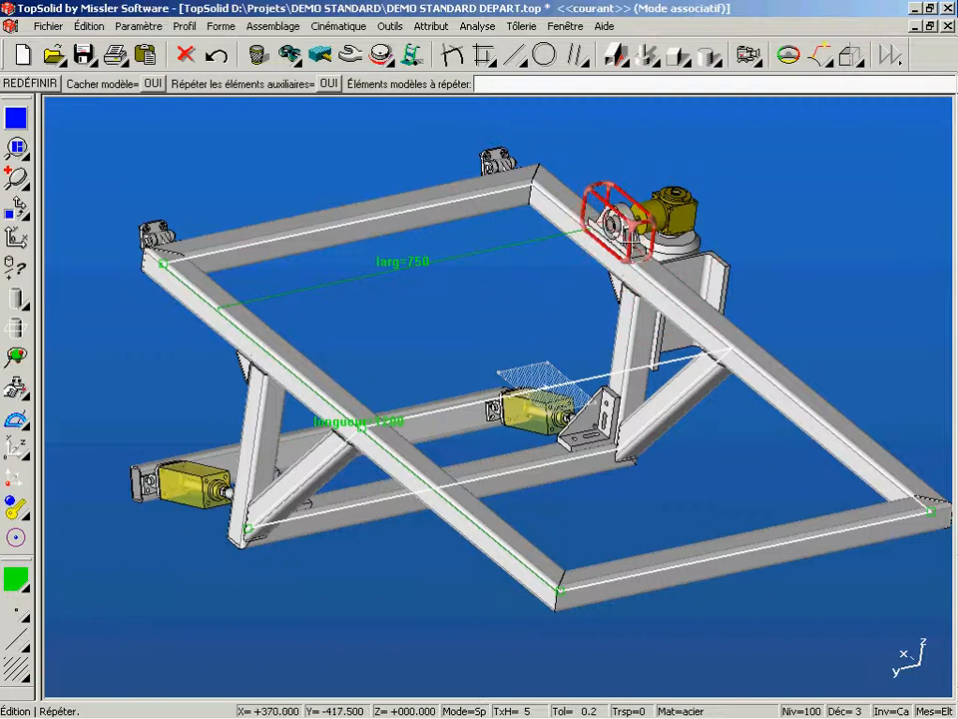
pyautogui.click(624, 240)
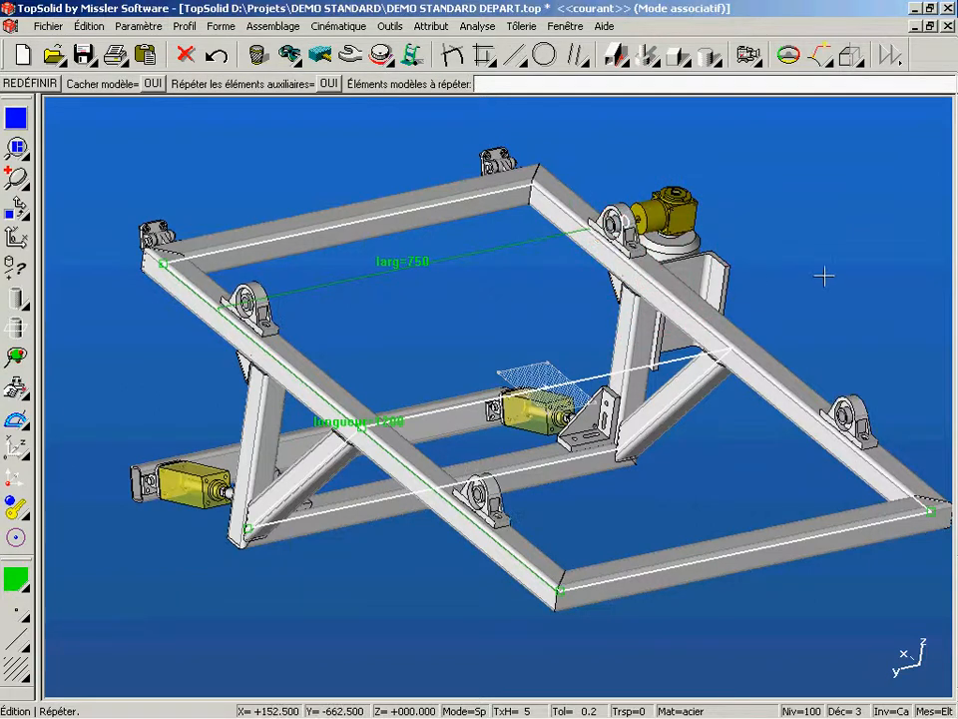
pyautogui.press('Escape')
# Extrude the circle at the motor-side bearing block into a solid shaft, using the parameter larg as its height.
pyautogui.click(619, 56)
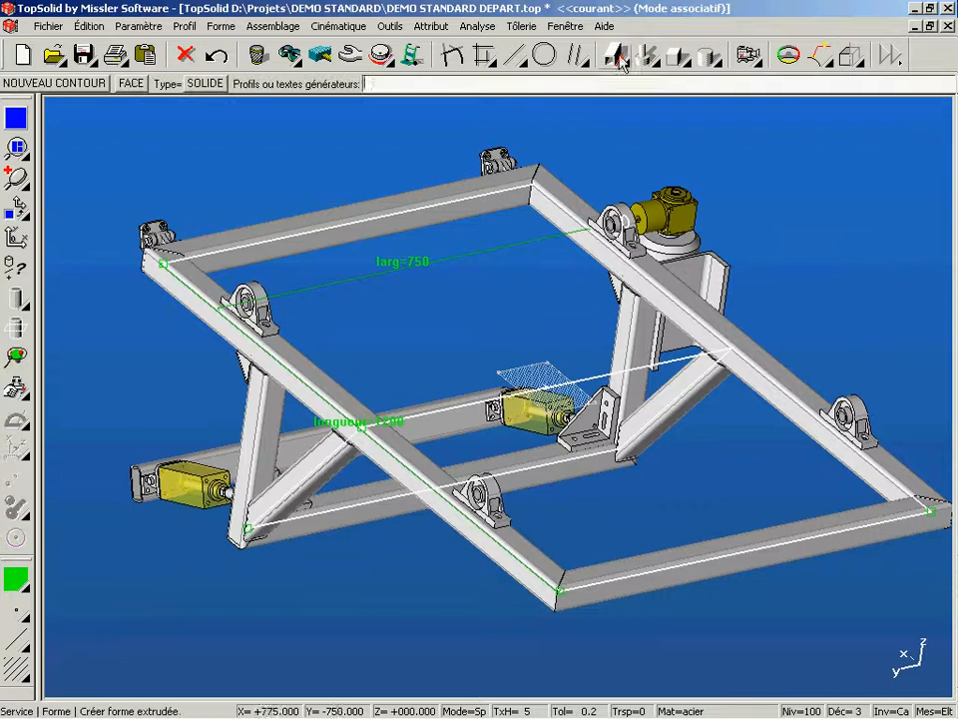
pyautogui.click(24, 181)
pyautogui.click(689, 191)
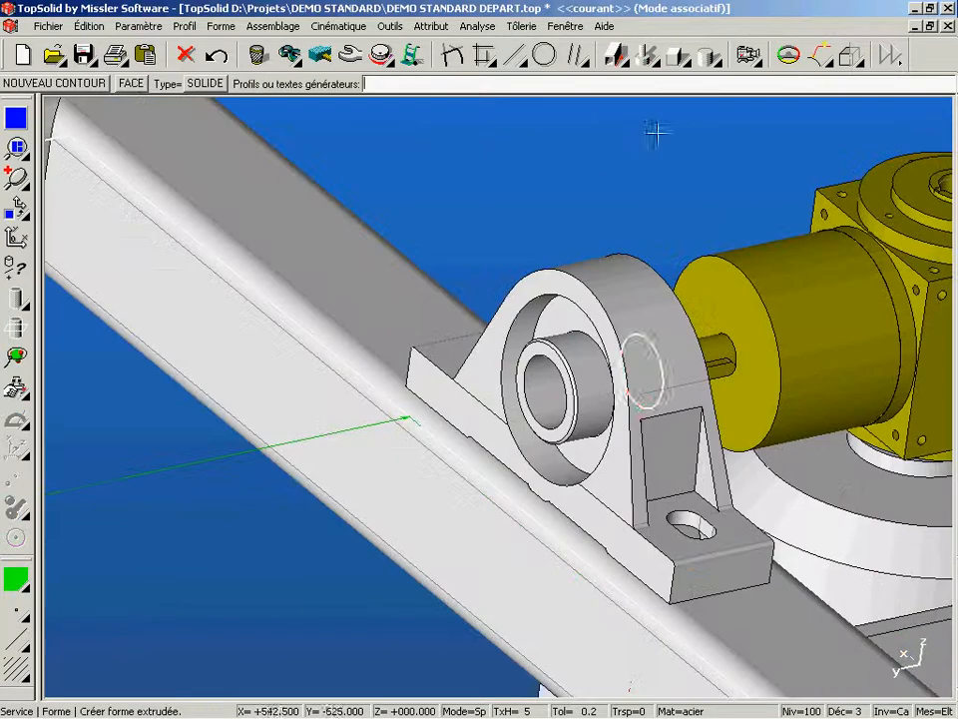
pyautogui.click(646, 365)
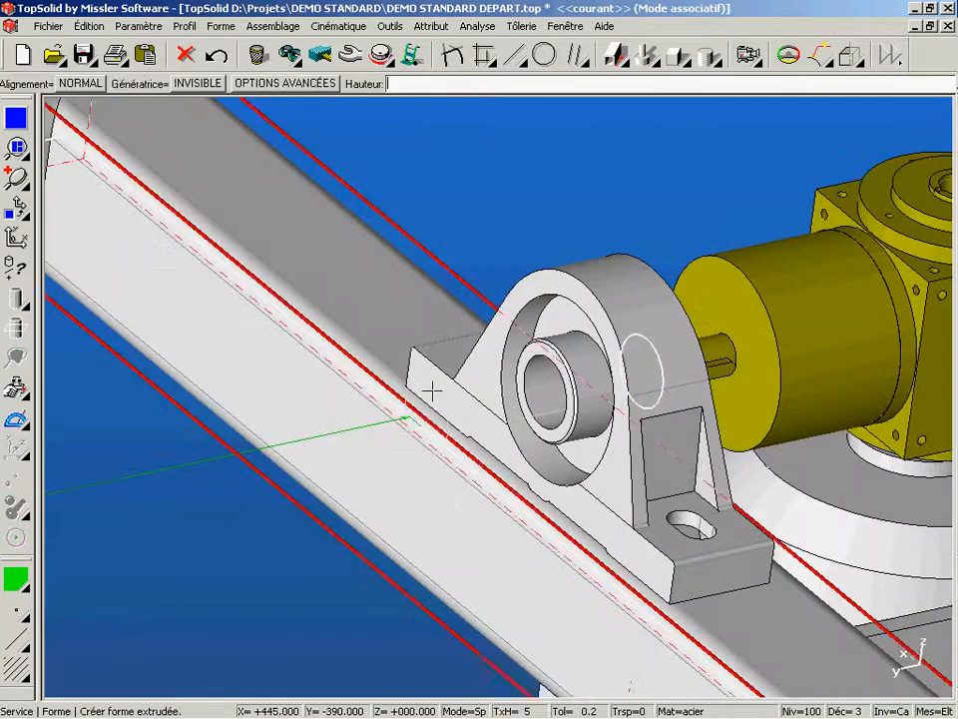
pyautogui.moveTo(432, 390); pyautogui.dragTo(463, 518, button='middle')
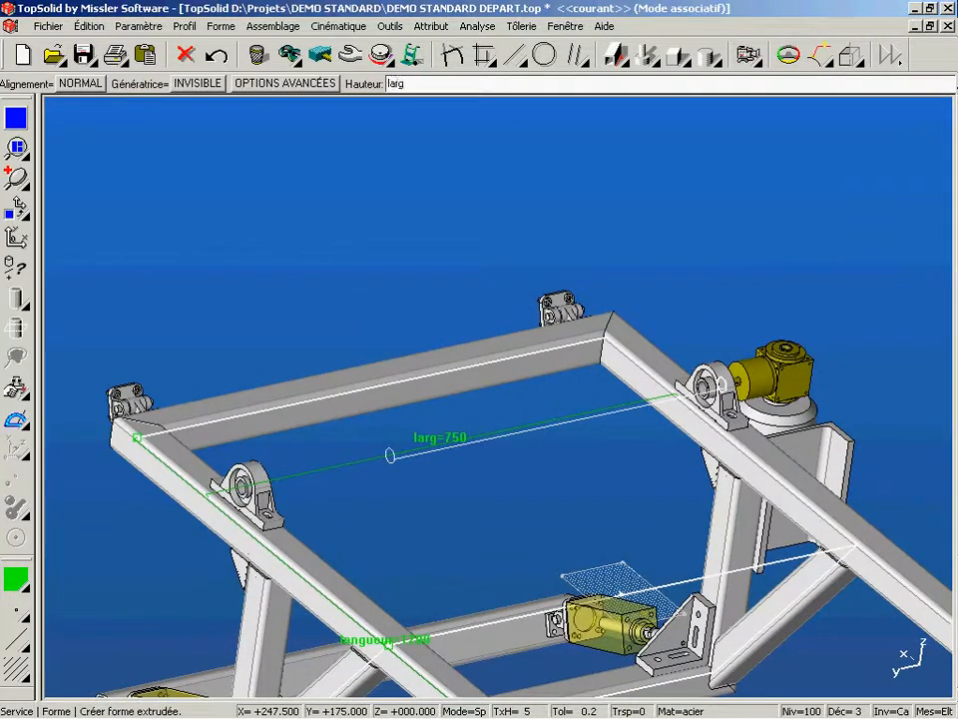
pyautogui.press('Return')
pyautogui.moveTo(488, 552); pyautogui.dragTo(354, 387, button='middle')
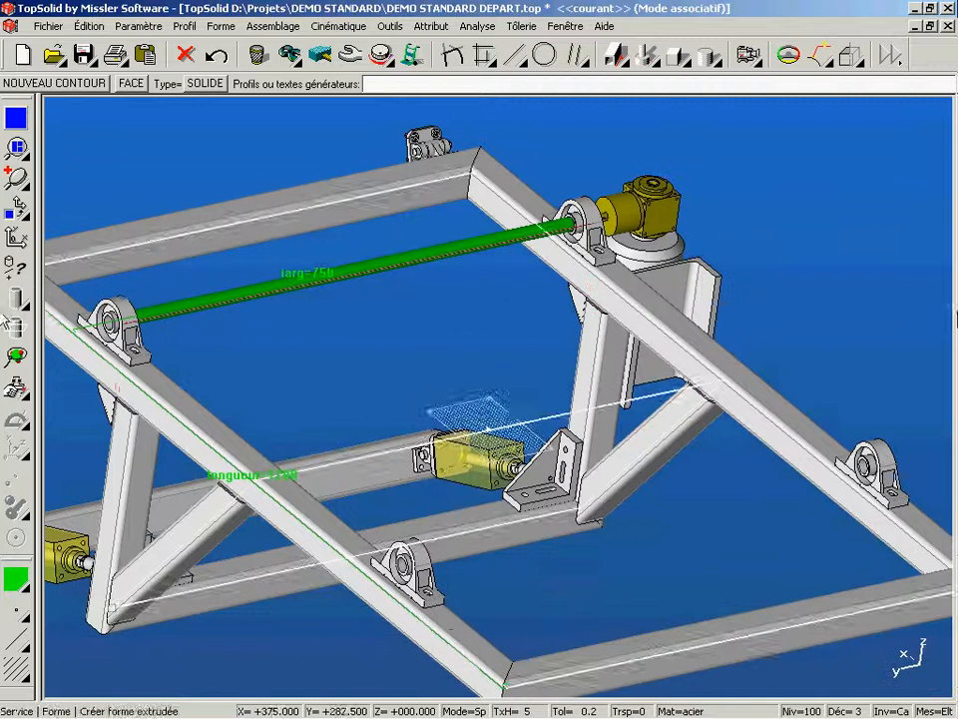
pyautogui.moveTo(614, 515); pyautogui.dragTo(623, 514, button='middle')
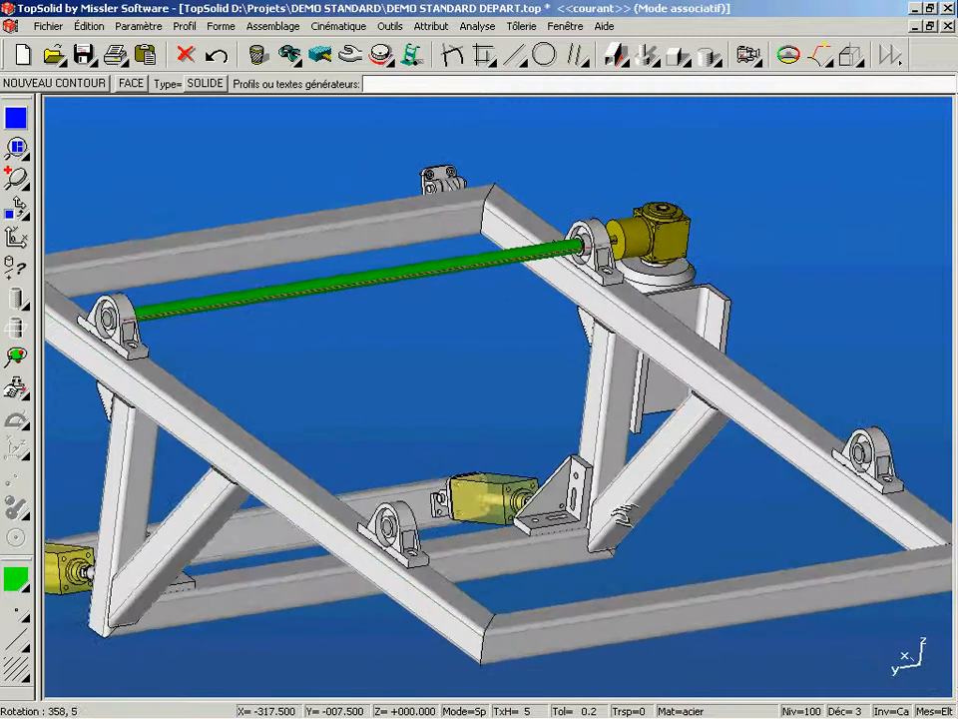
# Repeat the green shaft by plane symmetry onto the opposite pair of bearing blocks.
pyautogui.click(89, 26)
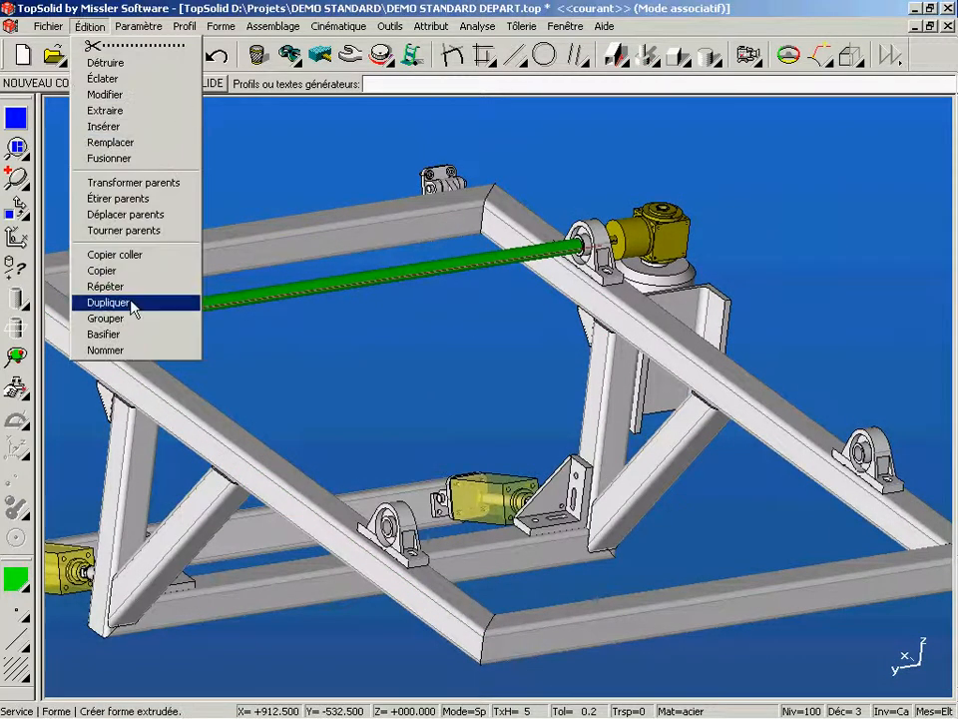
pyautogui.click(118, 286)
pyautogui.click(205, 84)
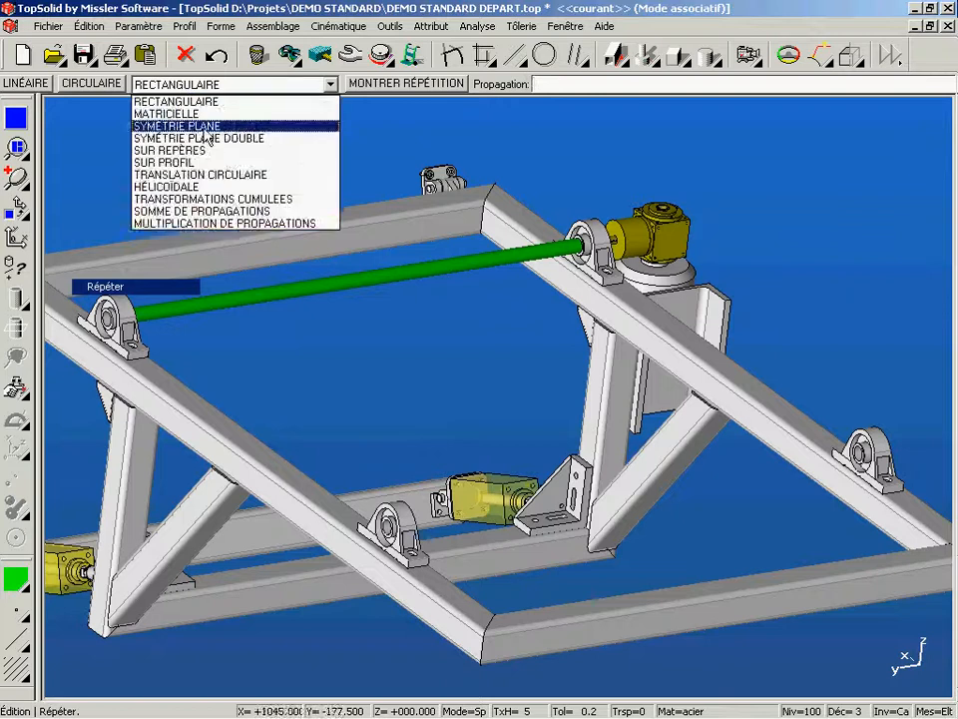
pyautogui.click(205, 126)
pyautogui.moveTo(321, 301); pyautogui.dragTo(342, 310, button='middle')
pyautogui.click(72, 124)
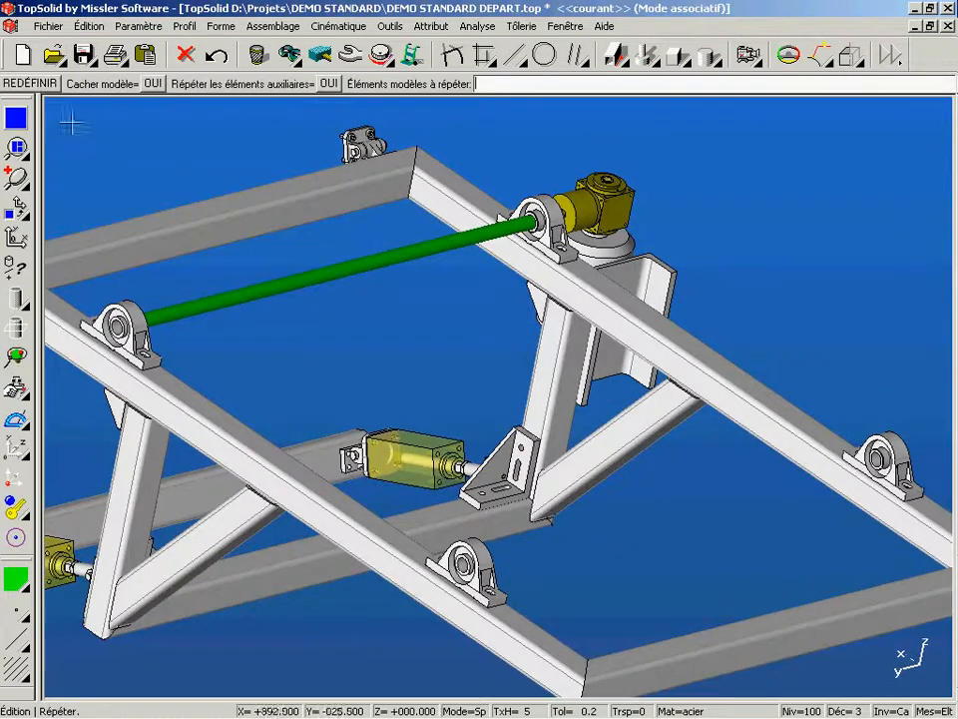
pyautogui.click(262, 283)
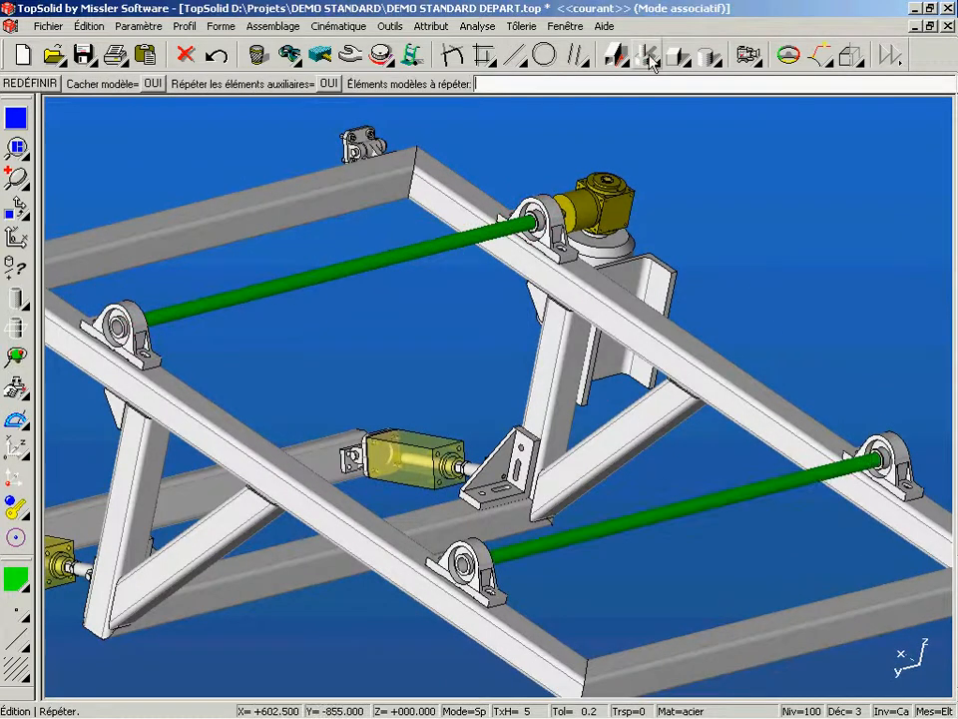
# Tile the frame assembly and POULIE documents side by side and leave the repeat command.
pyautogui.click(565, 26)
pyautogui.click(496, 141)
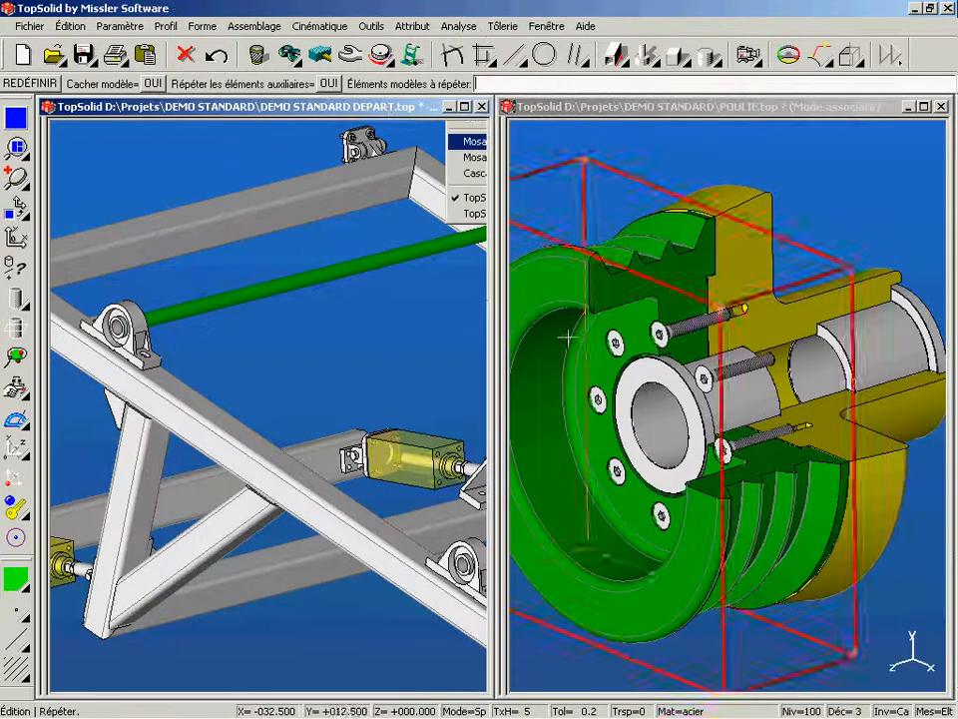
pyautogui.press('Escape')
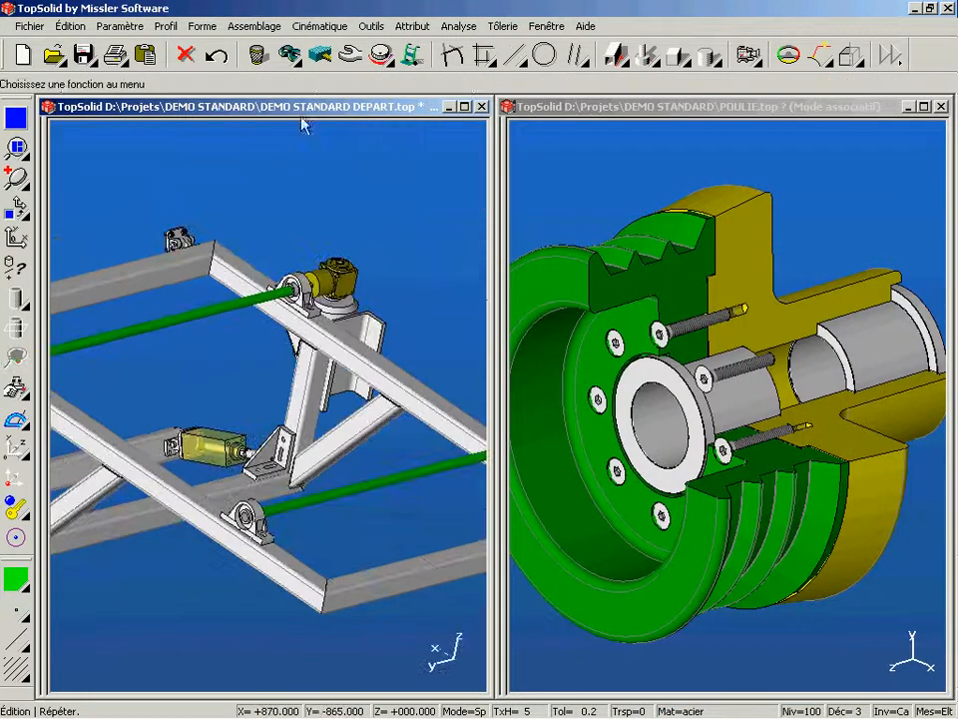
# Include the POULIE assembly in the frame and place it coaxially on the green shaft nearest the hinges, beside the bearing block.
pyautogui.click(249, 27)
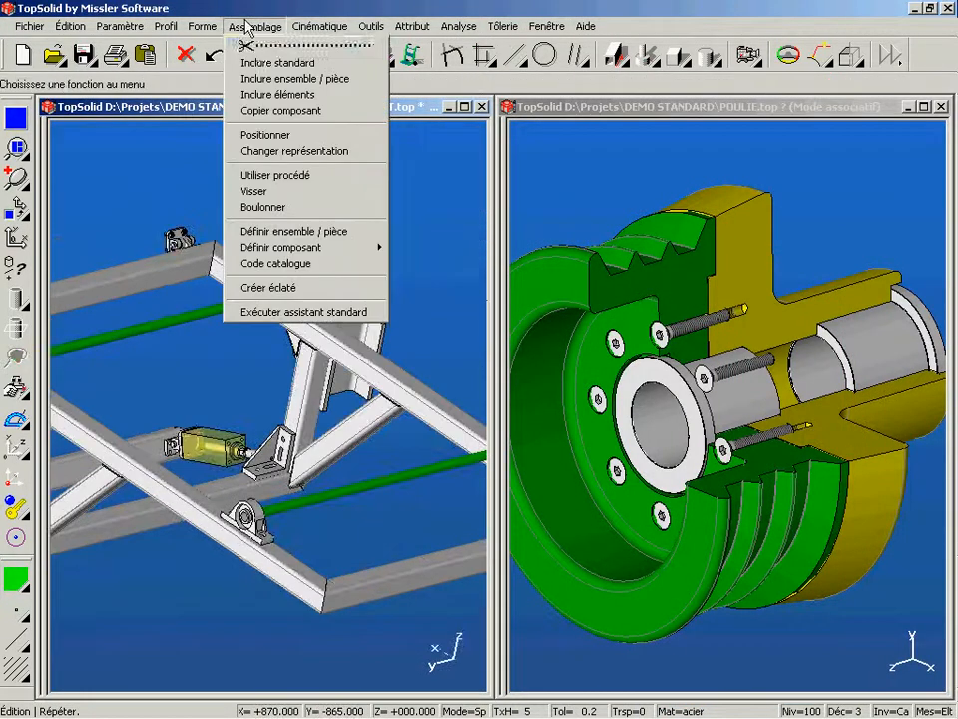
pyautogui.click(290, 79)
pyautogui.click(608, 156)
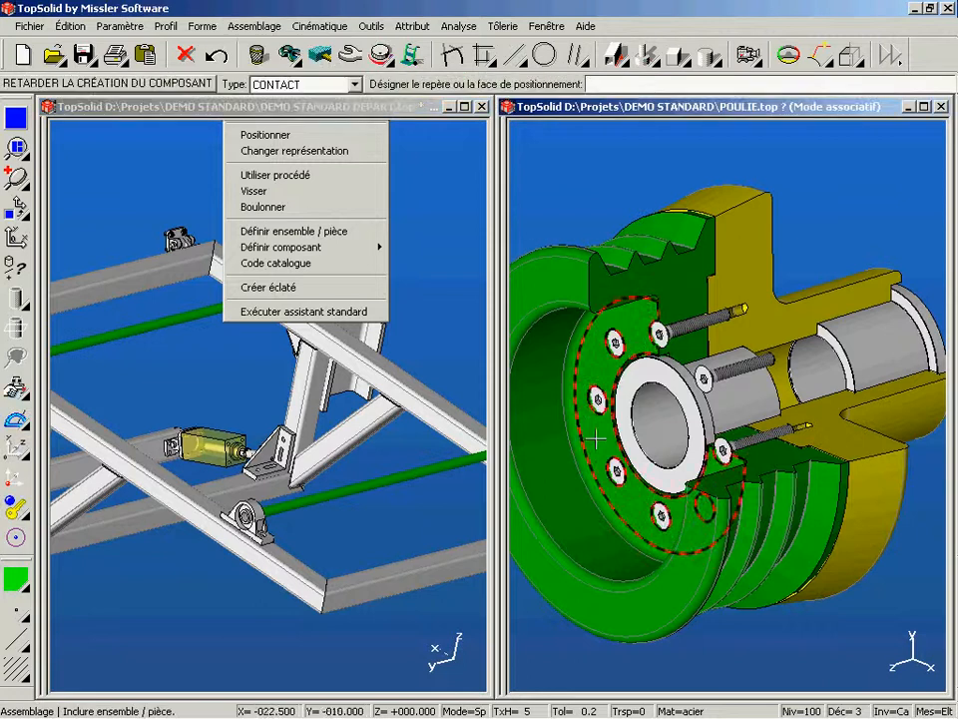
pyautogui.click(639, 382)
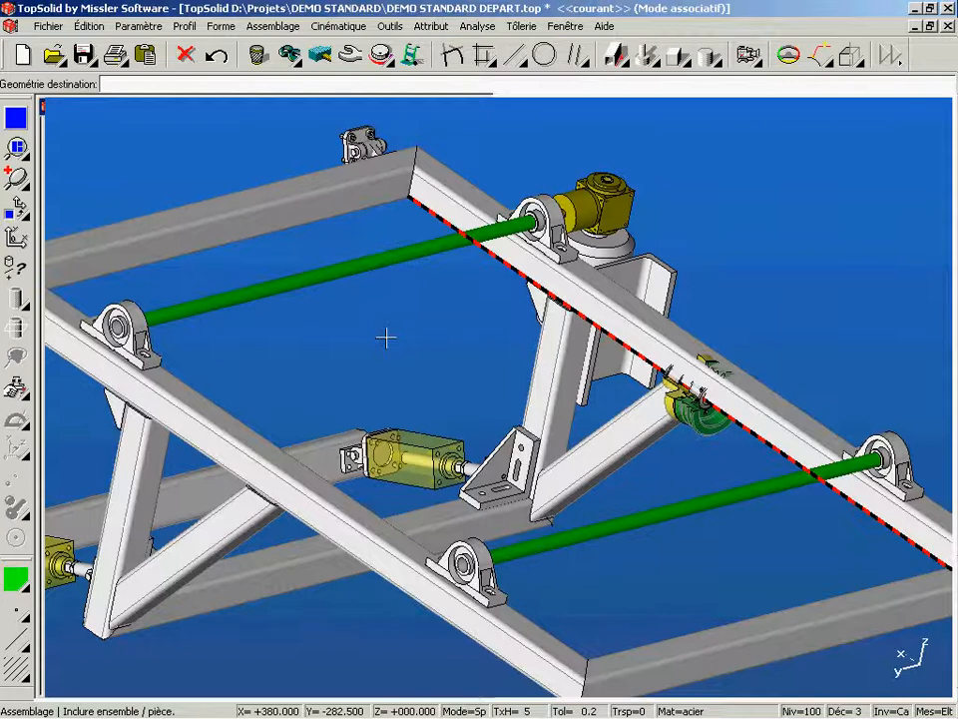
pyautogui.moveTo(386, 354); pyautogui.dragTo(524, 394, button='middle')
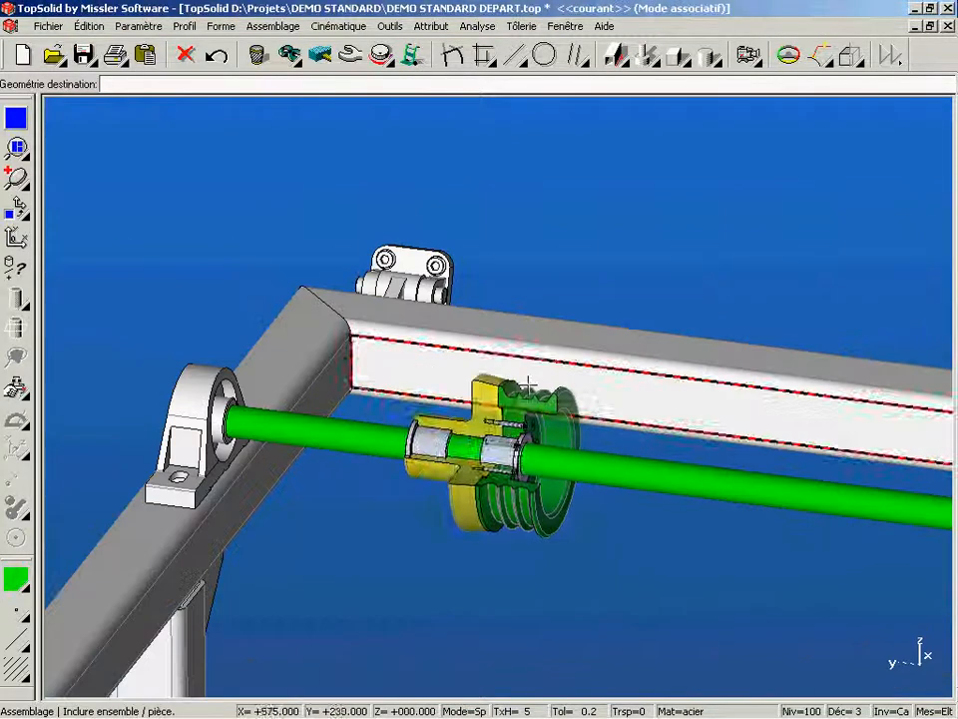
pyautogui.click(528, 390)
pyautogui.scroll(-2, 429, 496)
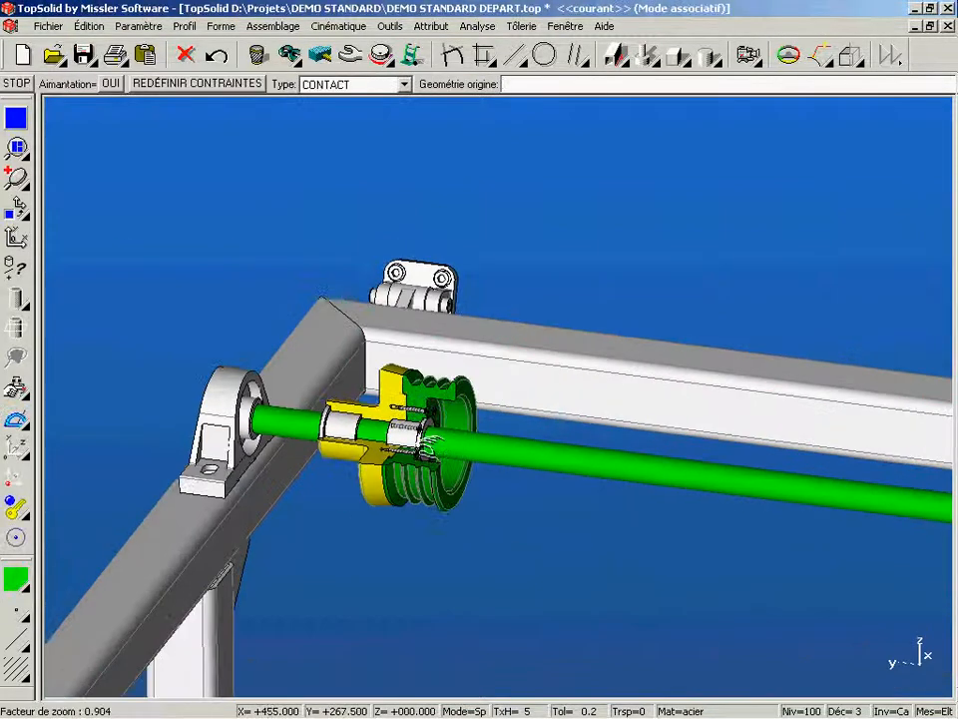
pyautogui.scroll(-1, 489, 449)
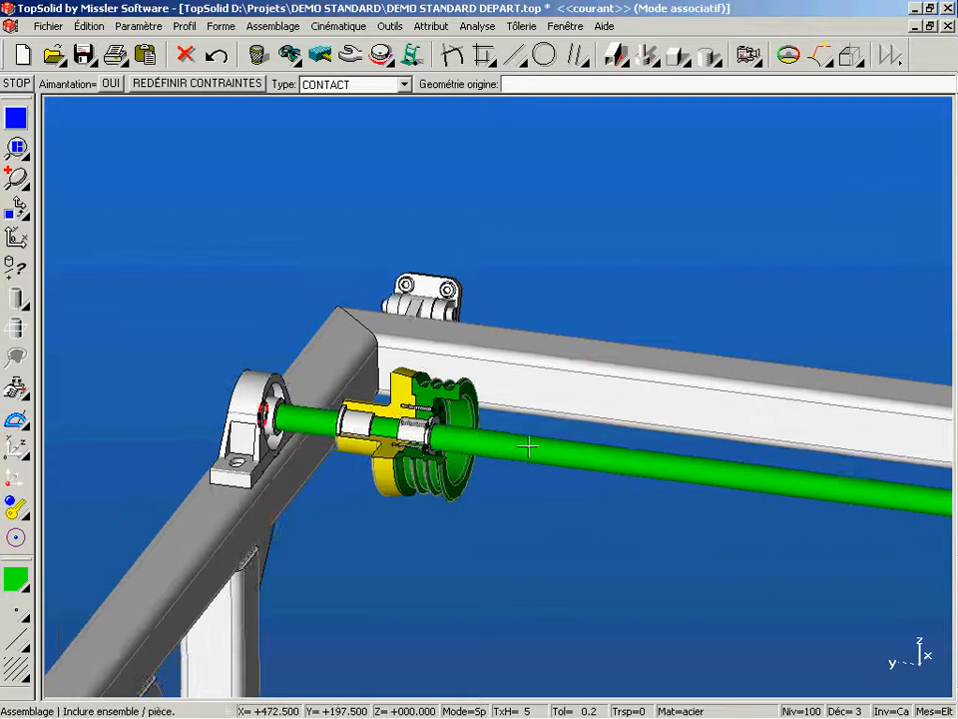
pyautogui.scroll(-1, 566, 479)
pyautogui.middleClick(566, 541)
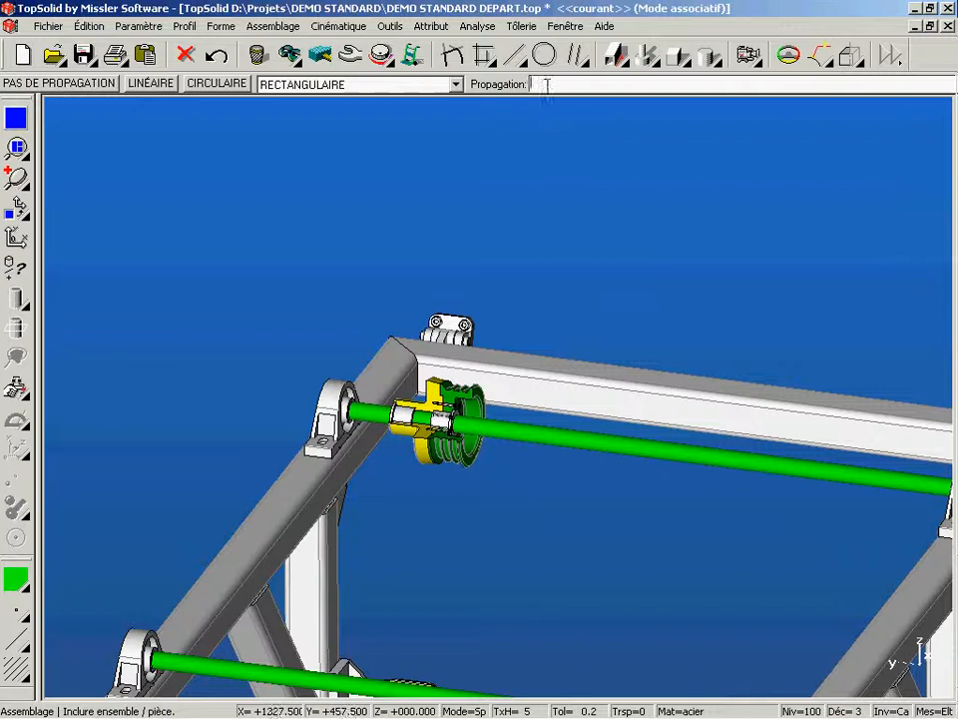
# Propagate the included POULIE assembly to the other three shaft ends and finish the inclusion.
pyautogui.click(518, 350)
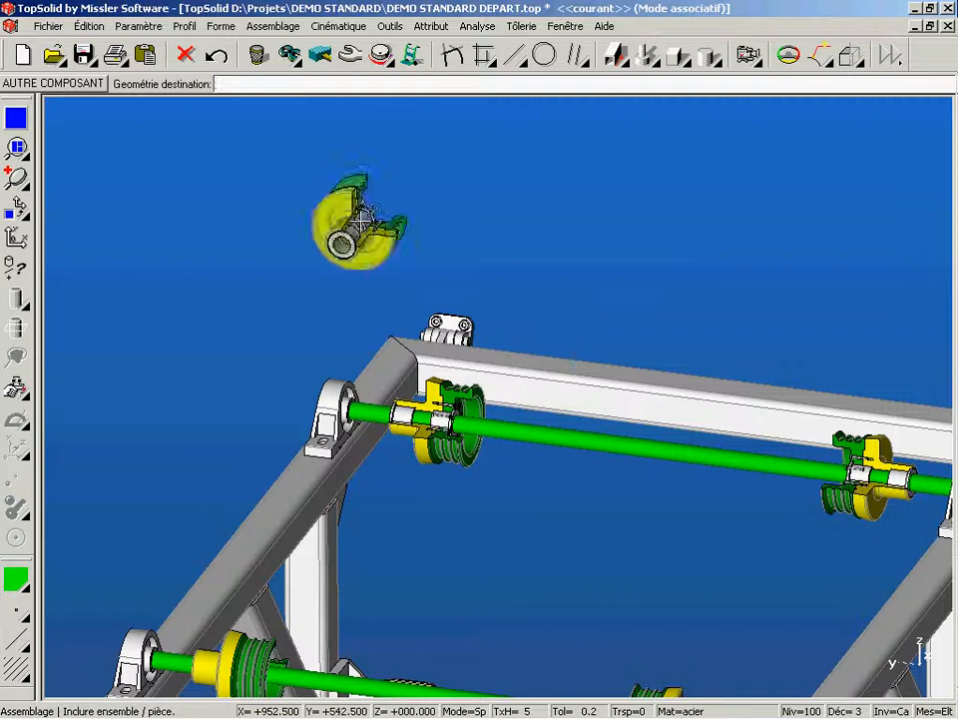
pyautogui.press('Escape')
# Set the current colour to red and choose the AFNOR bearing spacer Entretoise diamètre épaisseur as the standard component to include.
pyautogui.click(25, 597)
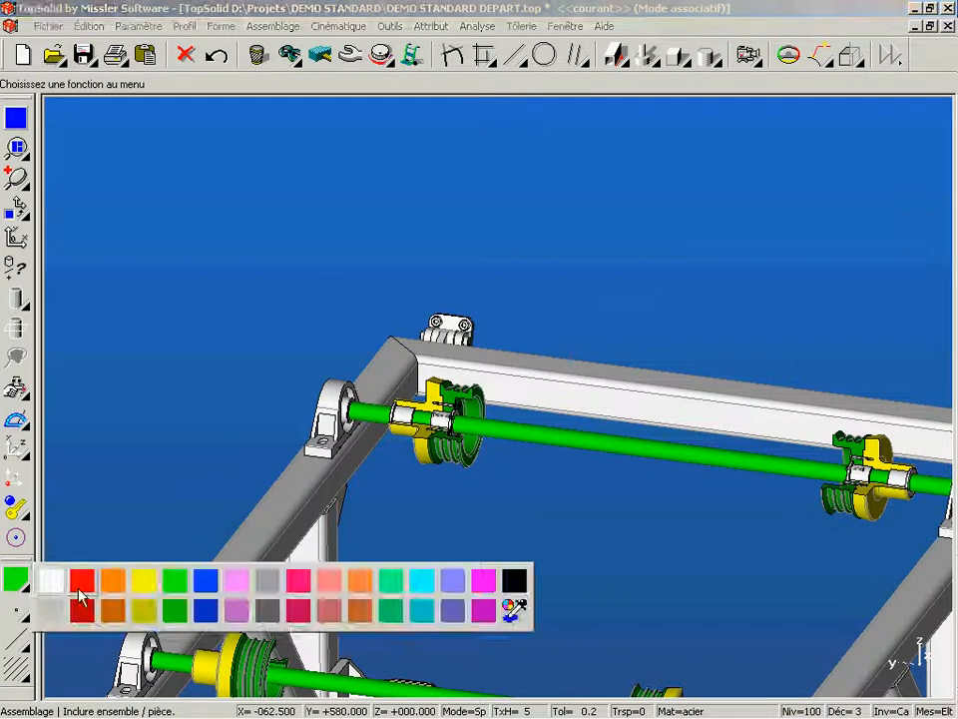
pyautogui.click(79, 578)
pyautogui.scroll(1, 519, 396)
pyautogui.scroll(5, 519, 396)
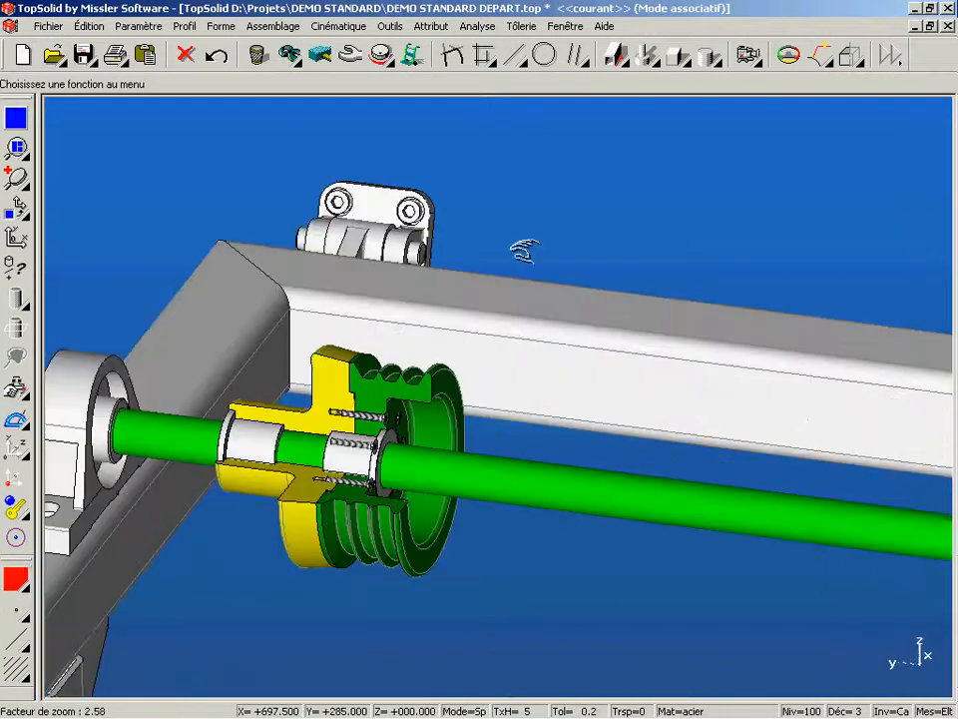
pyautogui.click(272, 26)
pyautogui.click(284, 62)
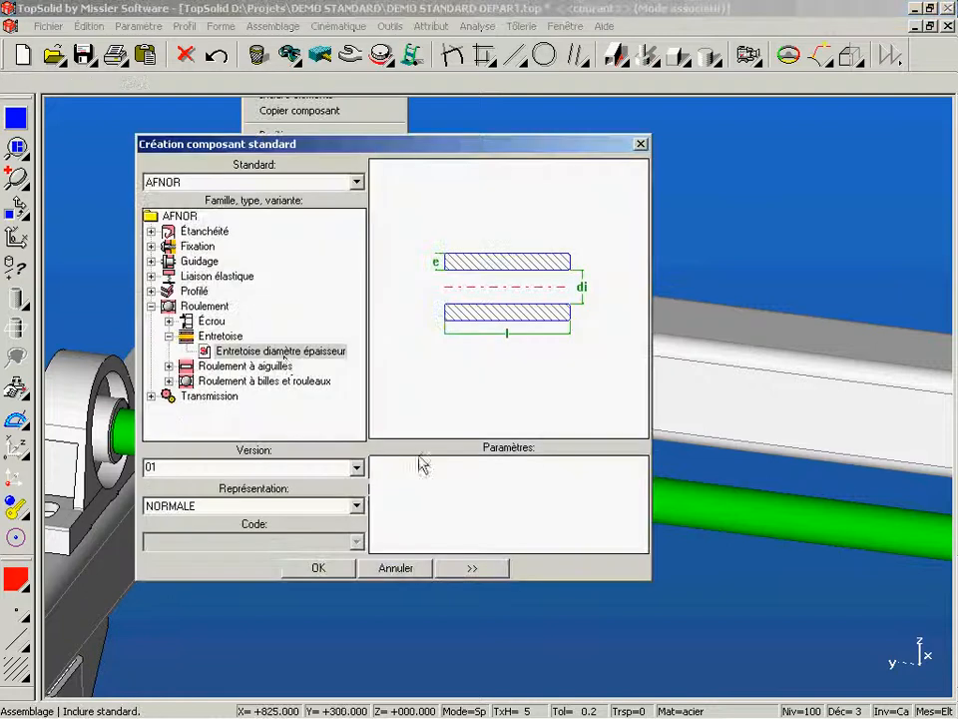
pyautogui.click(284, 357)
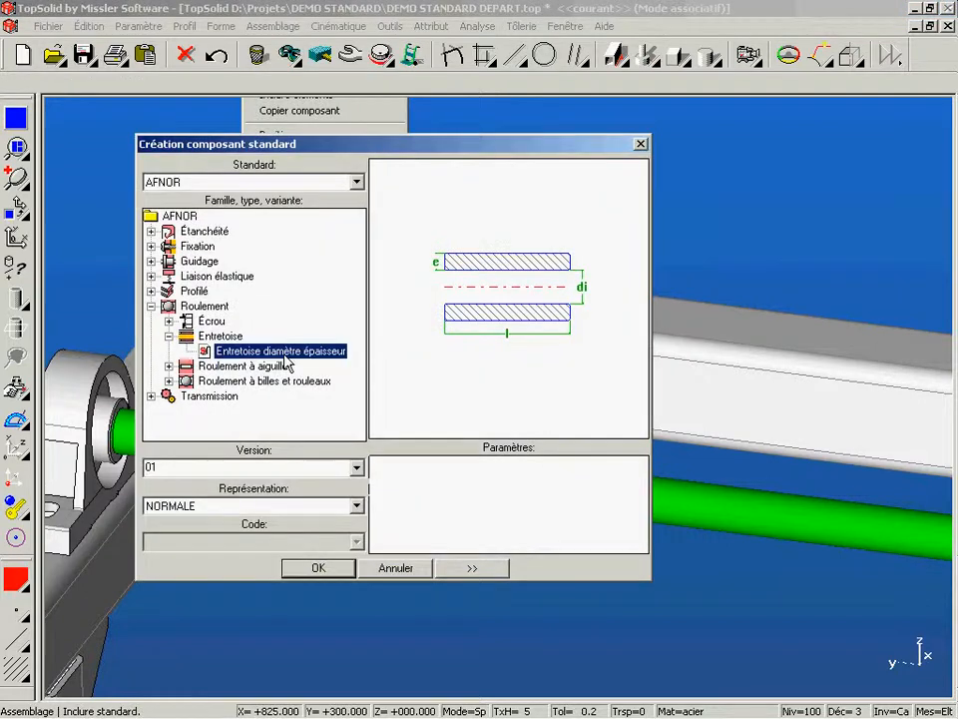
pyautogui.click(316, 568)
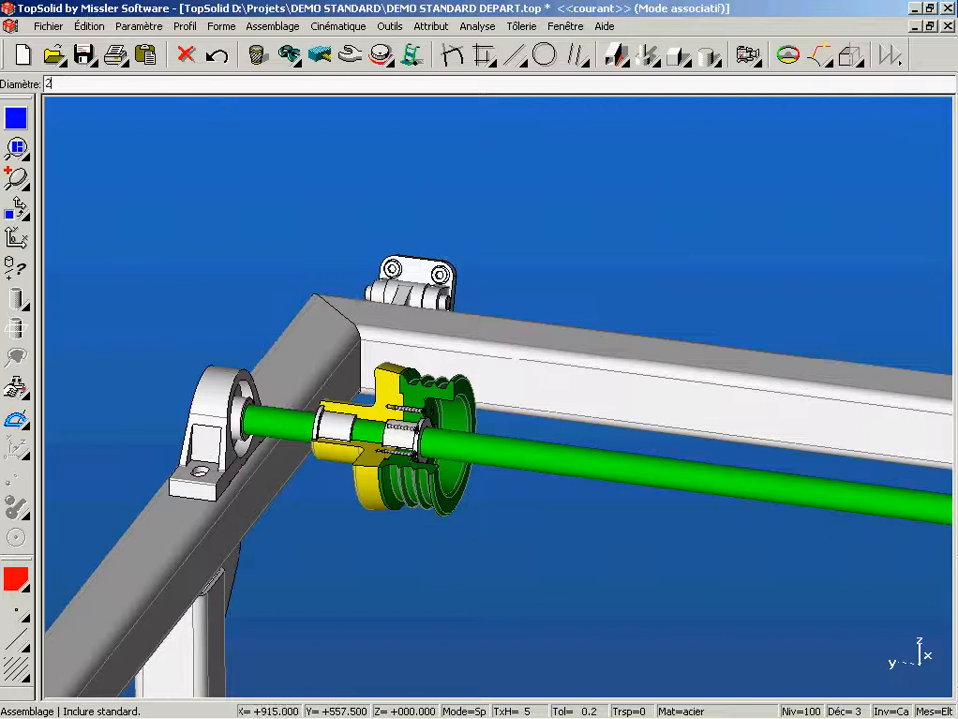
# Define the spacer's diameter and thickness, spanning it between the centres of the bearing block's inner ring and the pulley's facing end ring.
pyautogui.press('Return')
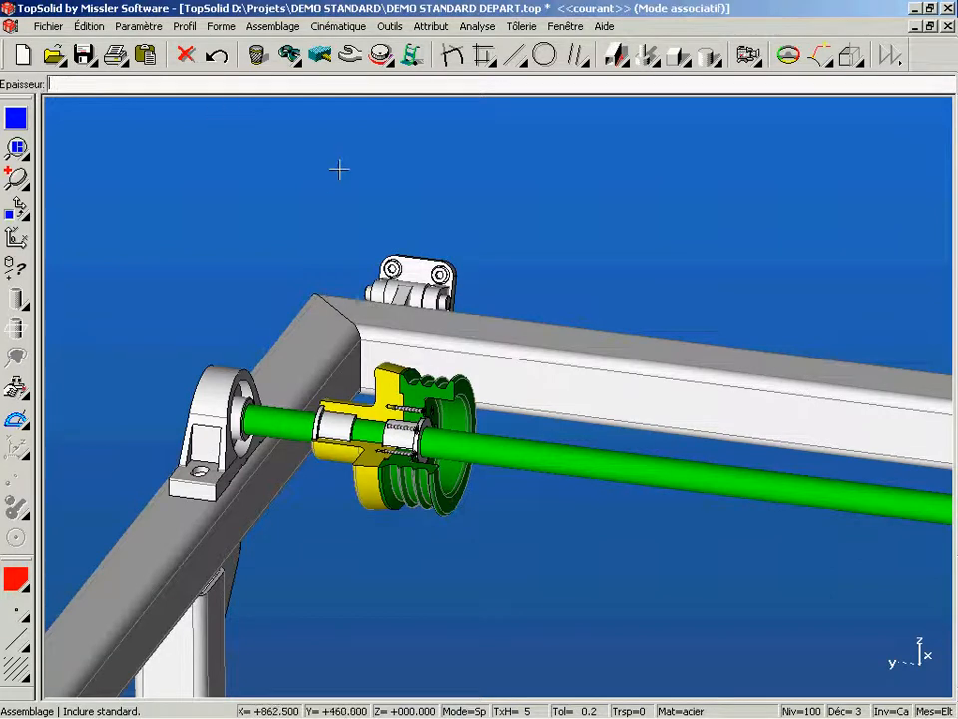
pyautogui.click(15, 147)
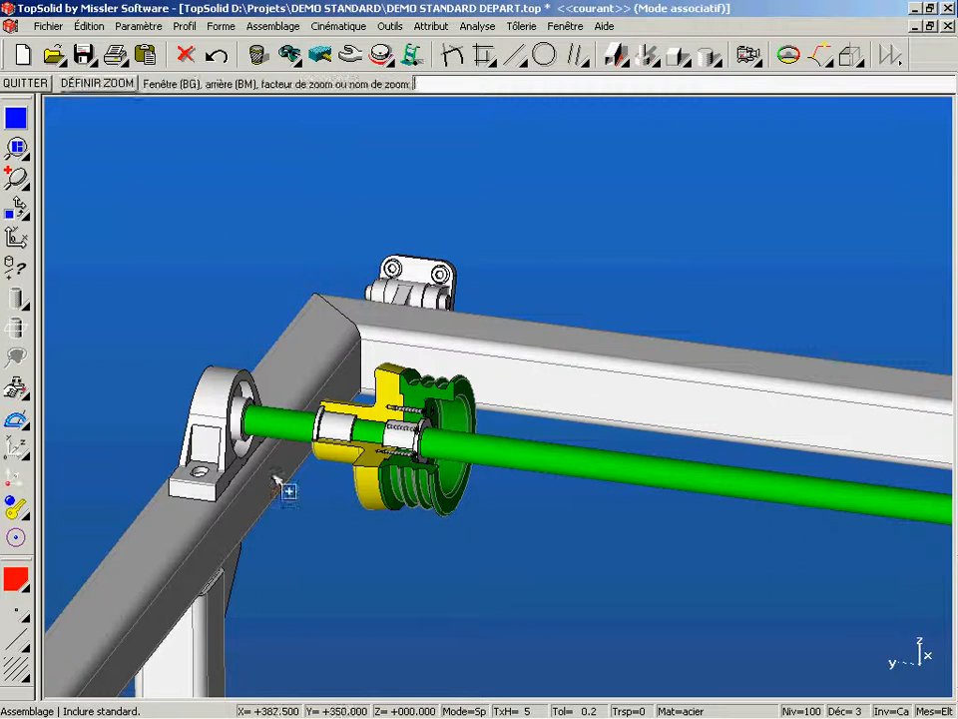
pyautogui.click(120, 341)
pyautogui.click(409, 499)
pyautogui.click(15, 419)
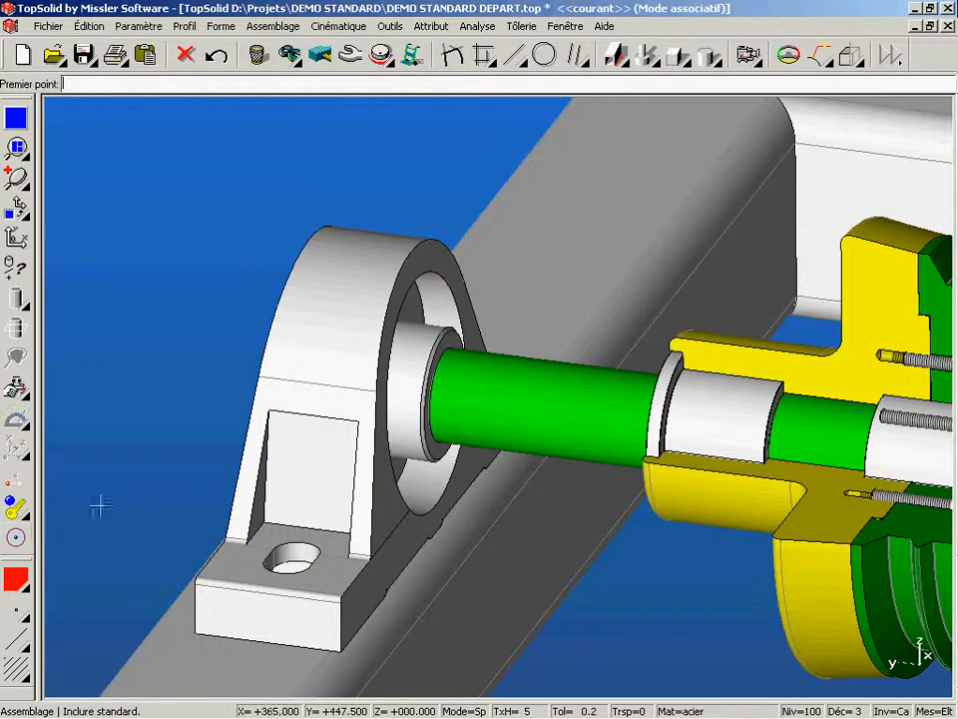
pyautogui.click(15, 537)
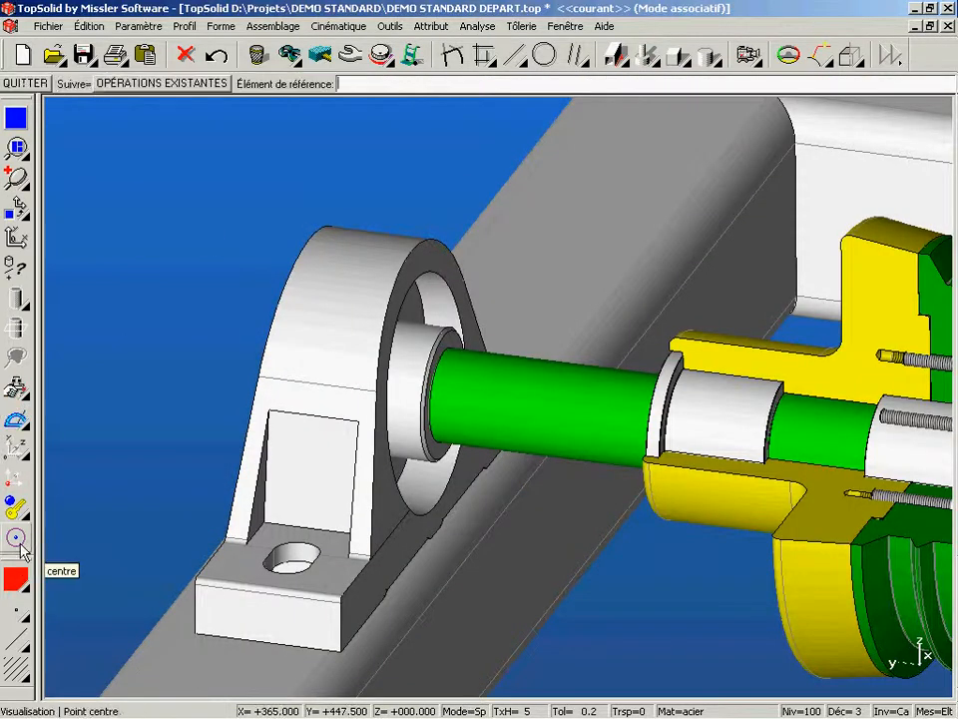
pyautogui.click(454, 335)
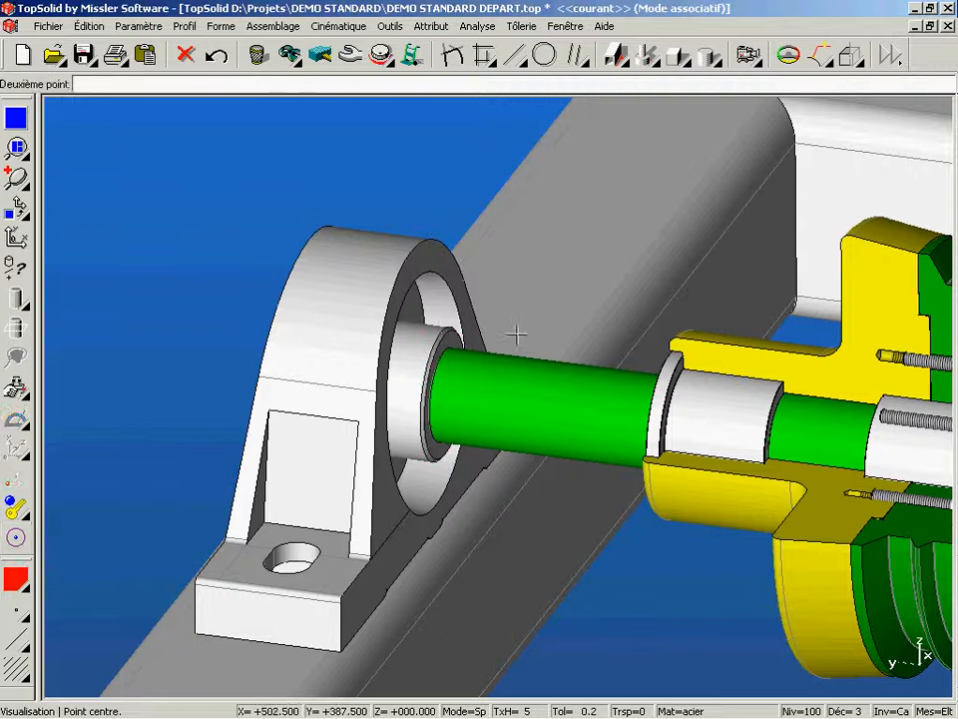
pyautogui.click(19, 542)
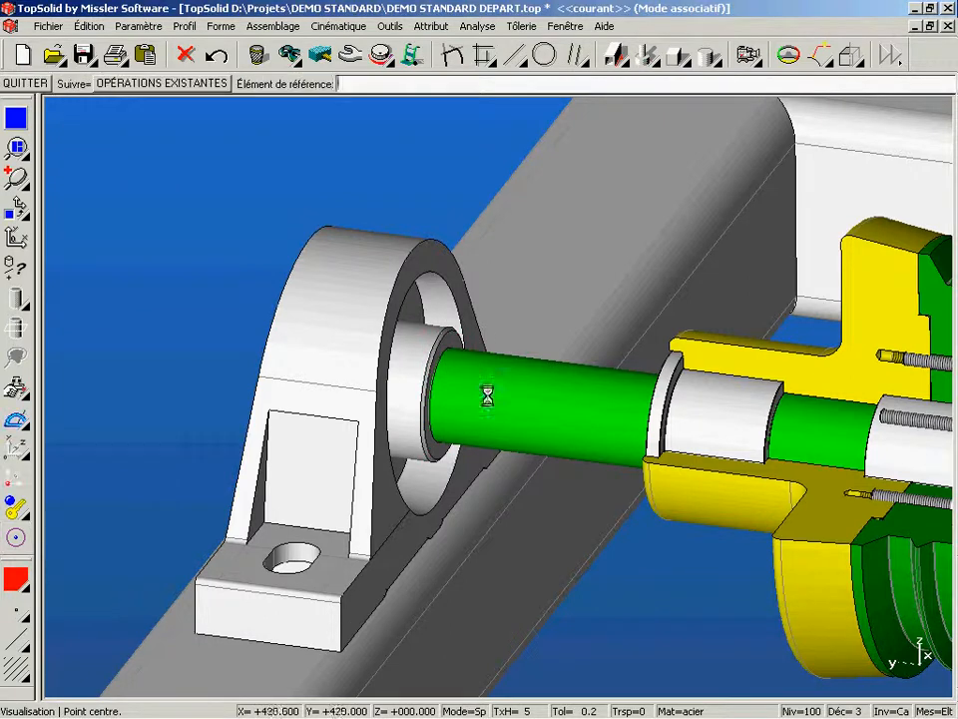
pyautogui.click(658, 365)
# Propagate the red spacer to the other three gaps between pulleys and bearing blocks.
pyautogui.scroll(2, 595, 385)
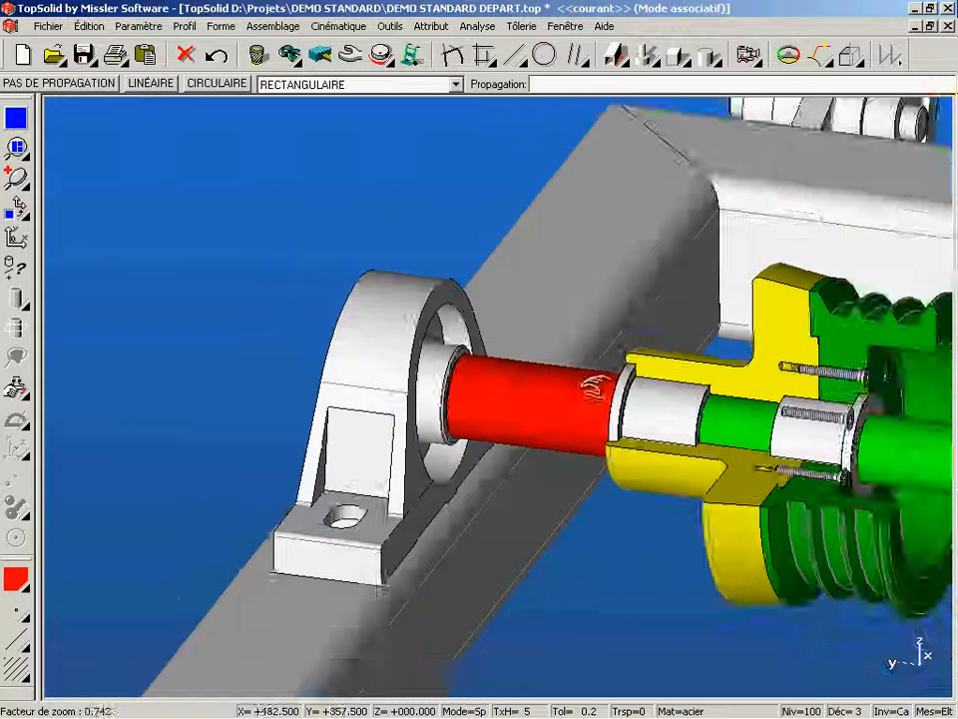
pyautogui.scroll(-3, 596, 385)
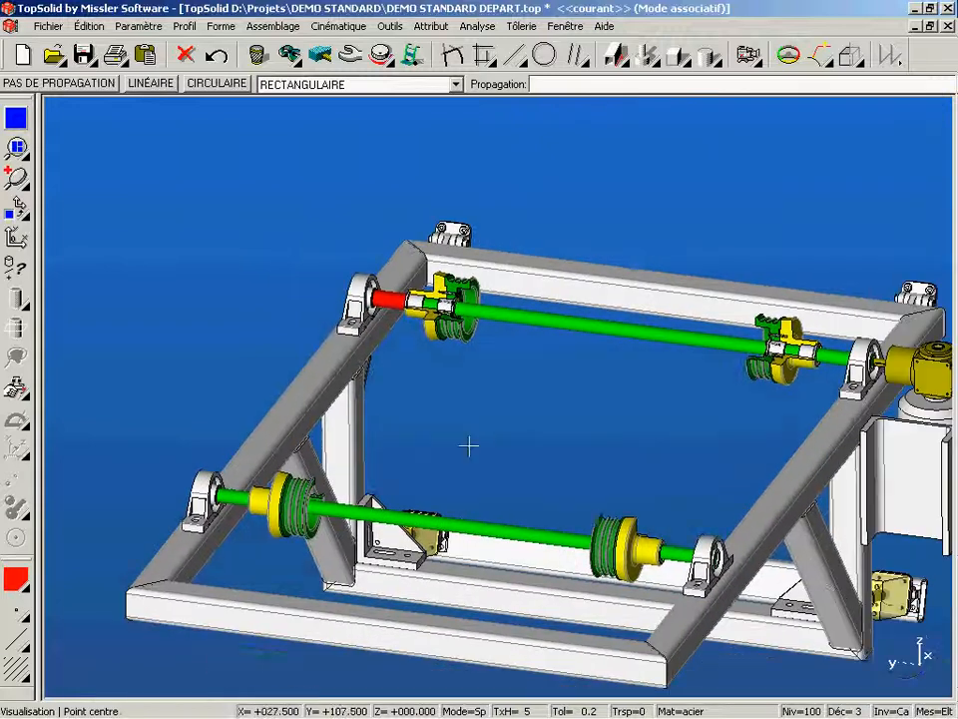
pyautogui.click(476, 341)
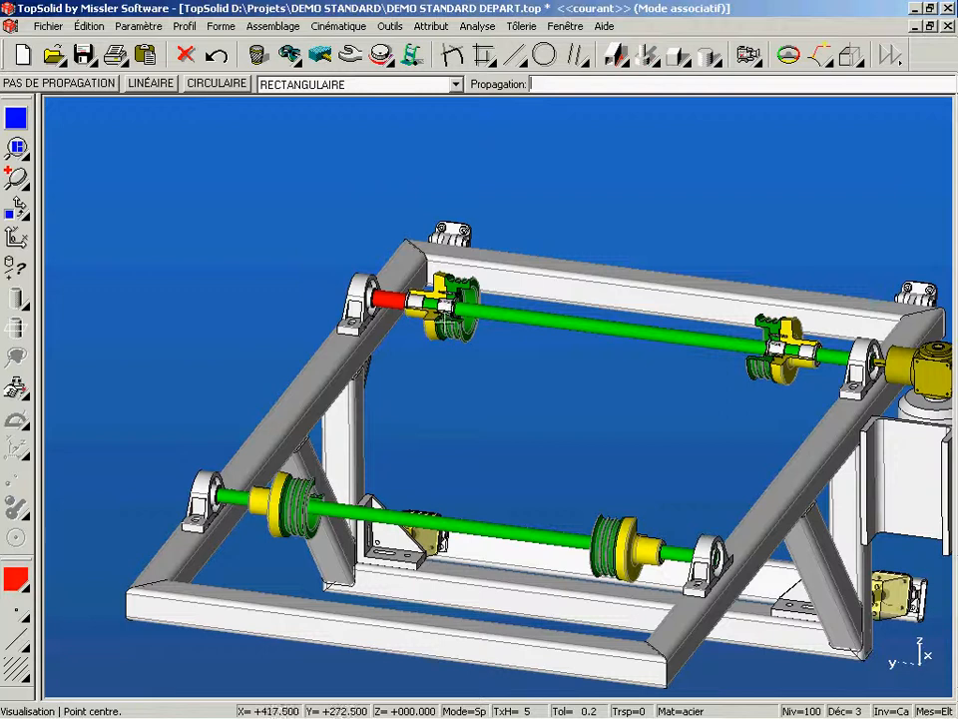
pyautogui.press('Return')
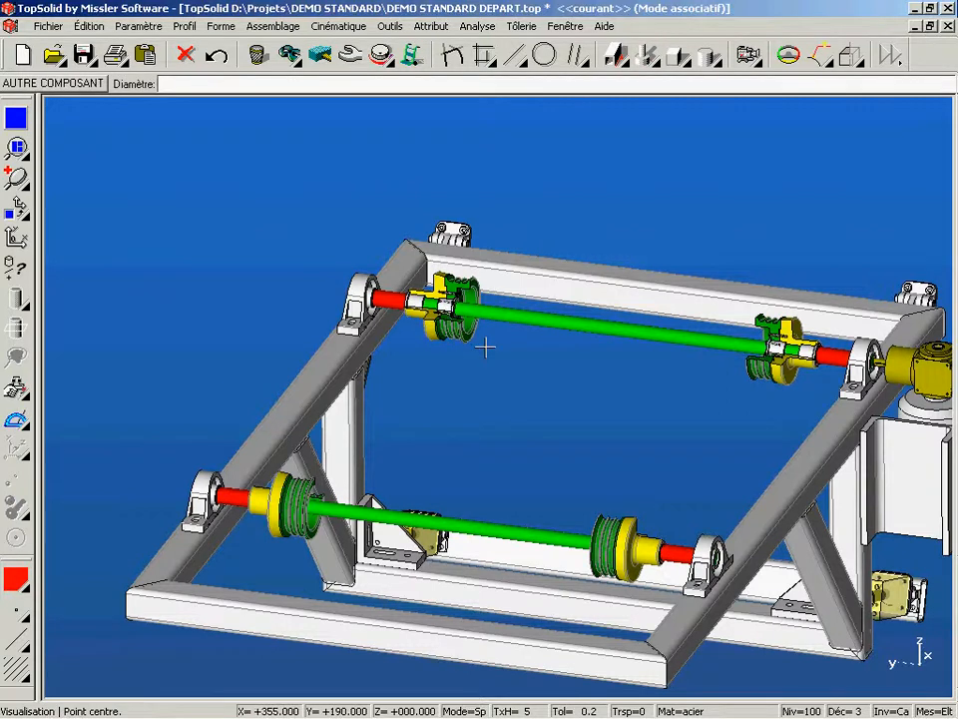
pyautogui.scroll(-2, 539, 384)
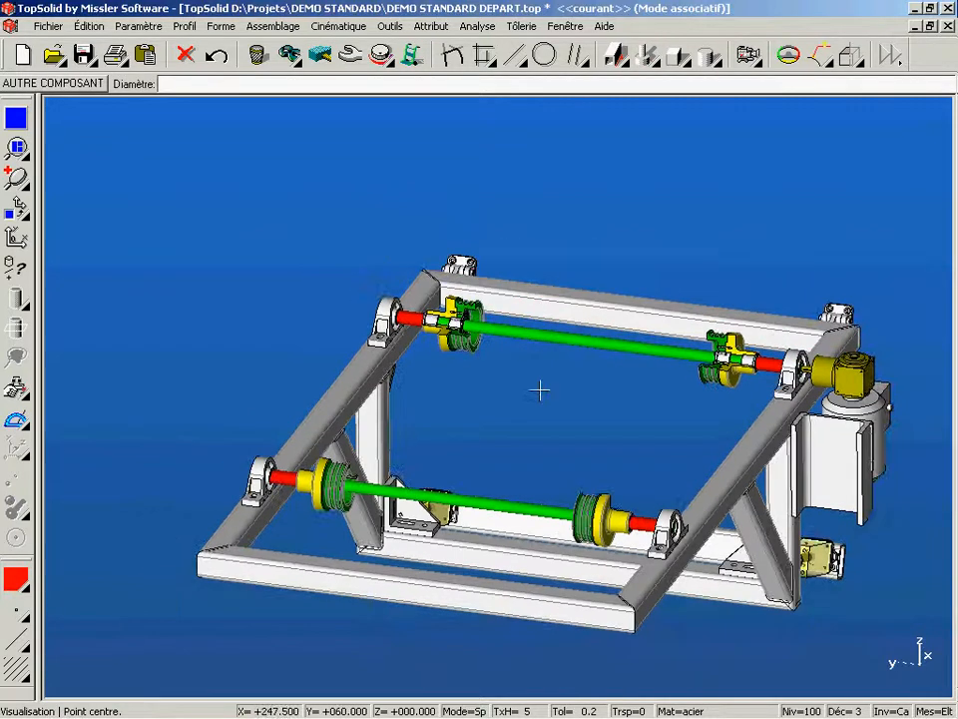